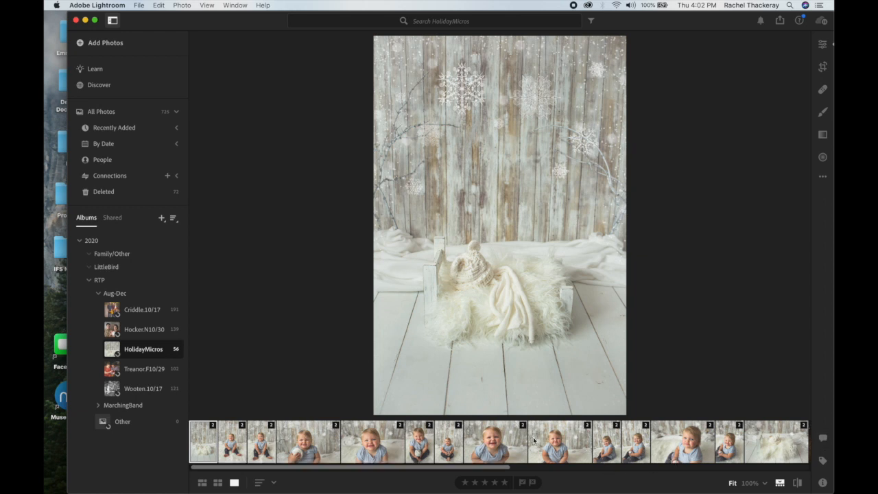
Step: Open the second stacked photo of the baby sitting on the white fur rug for editing in Photoshop
click(454, 445)
click(458, 426)
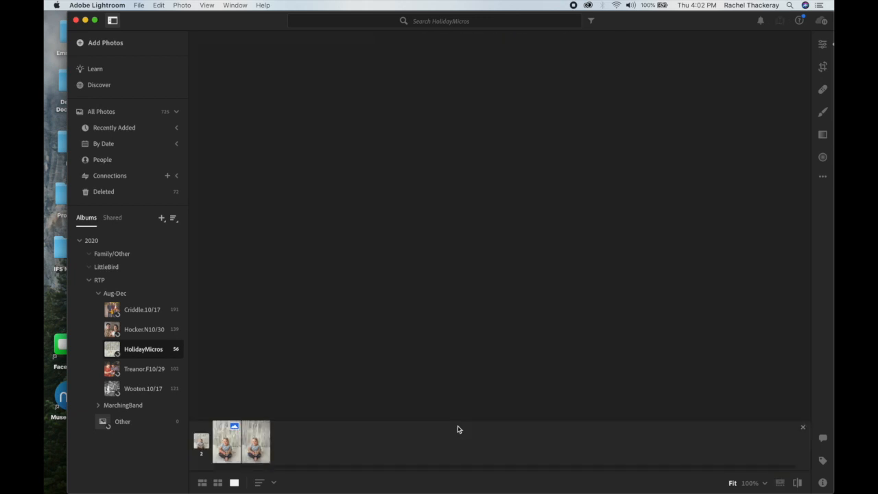
click(257, 449)
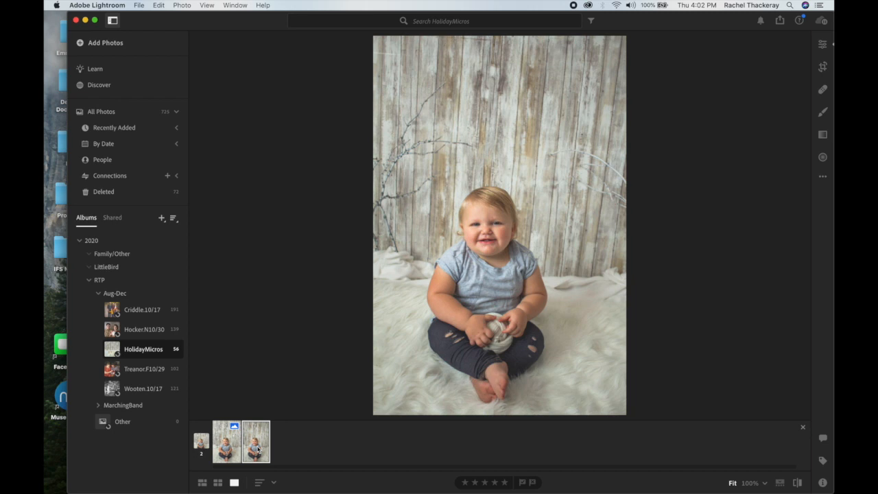
right_click(257, 449)
click(314, 415)
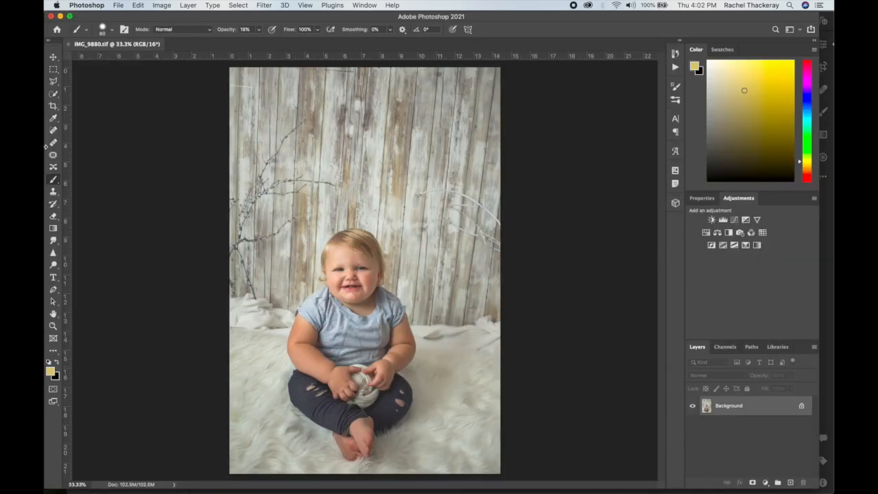
Step: Crop the photo tighter around the baby at the original ratio and rotate it slightly to straighten the backdrop
click(53, 107)
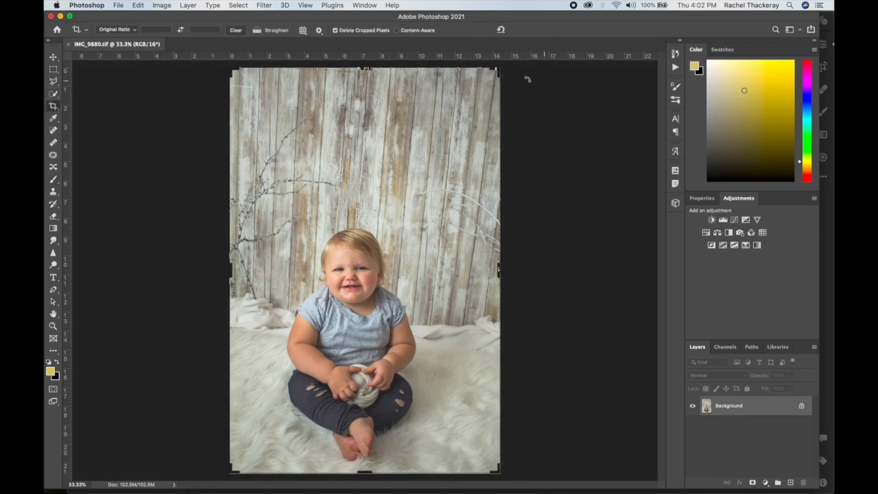
drag(499, 69, 485, 89)
drag(418, 221, 420, 220)
click(533, 29)
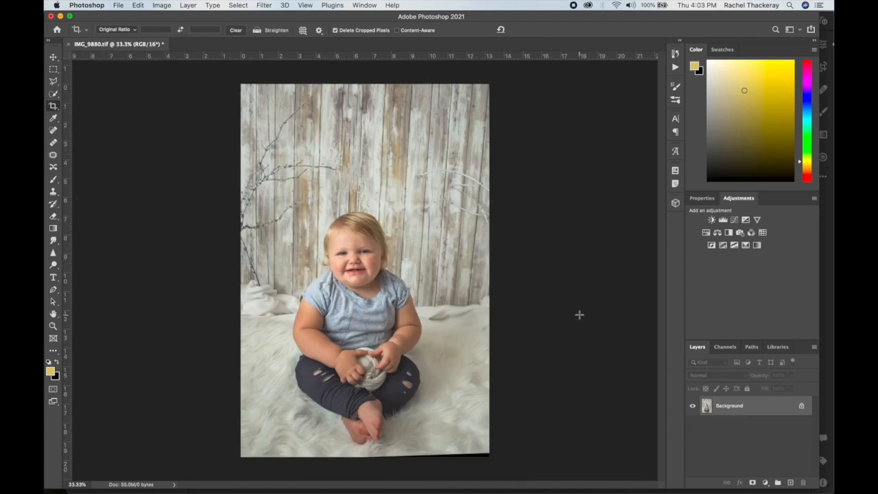
Step: Select the empty wedge along the photo's lower edge with the Polygonal Lasso
click(53, 83)
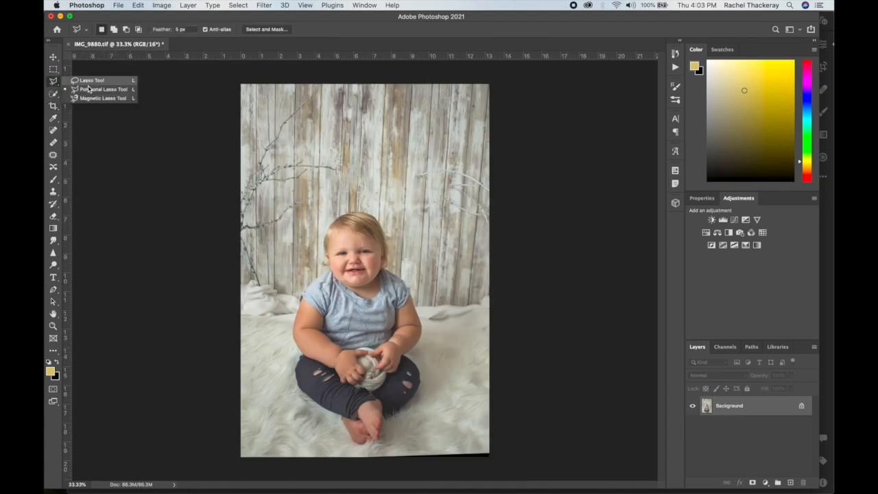
click(90, 90)
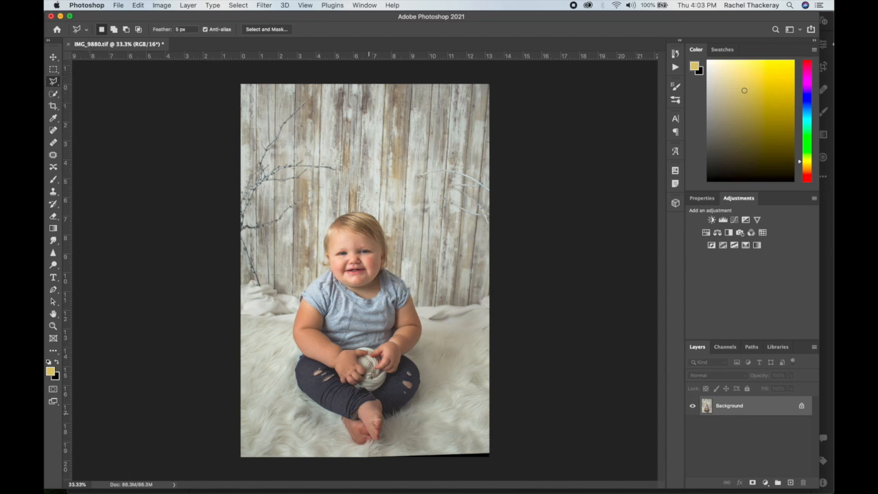
click(354, 459)
click(495, 450)
click(494, 460)
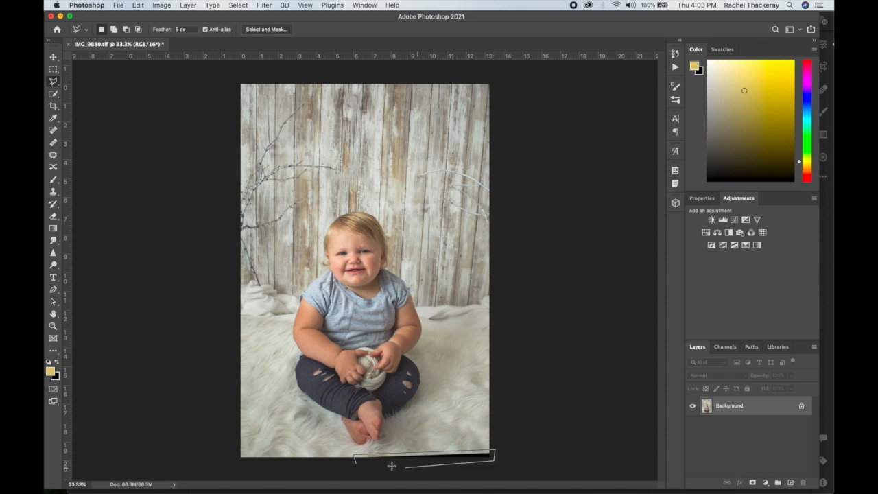
click(358, 462)
Step: Fill the selected wedge with Content-Aware contents at 100% opacity and deselect it
right_click(466, 460)
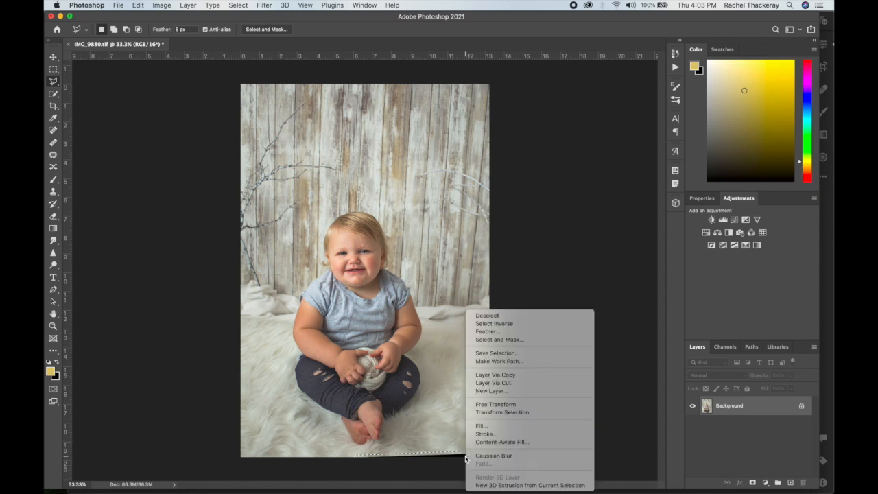
click(484, 428)
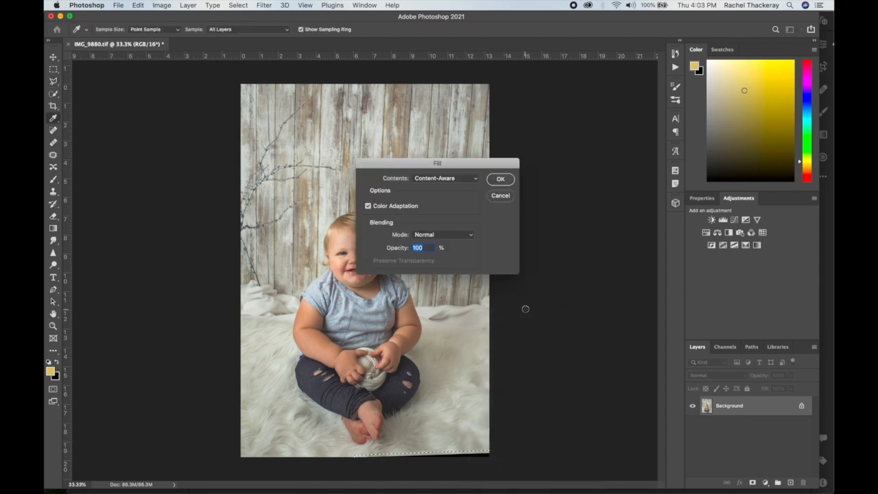
click(447, 177)
click(447, 178)
key(Return)
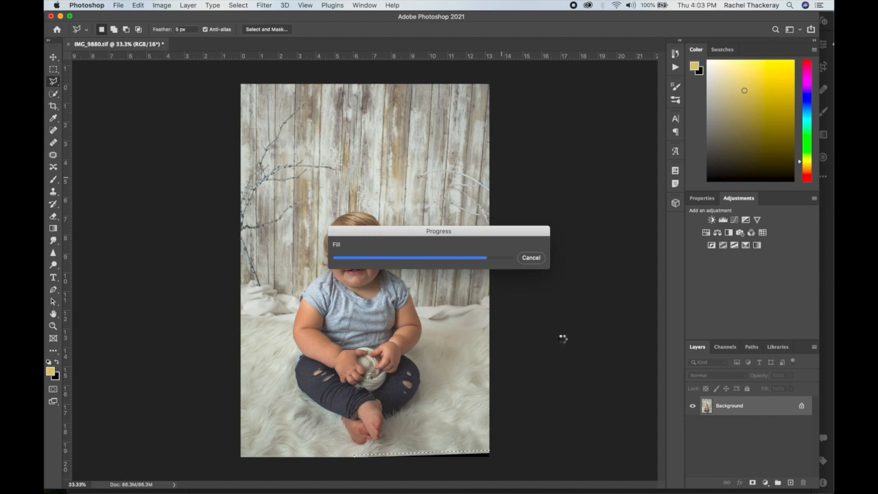
click(562, 338)
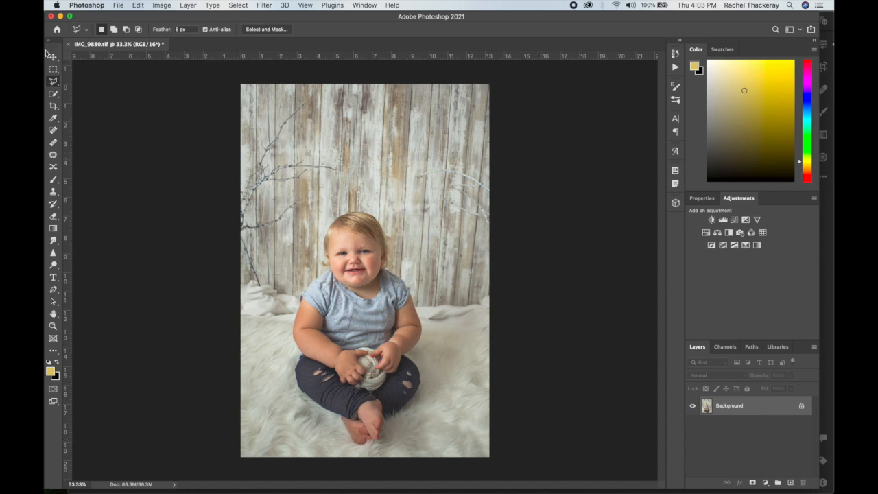
Step: Create a vignette layer with the Vingette action, using a rectangular selection drawn just inside the photo's edges
click(53, 69)
click(675, 55)
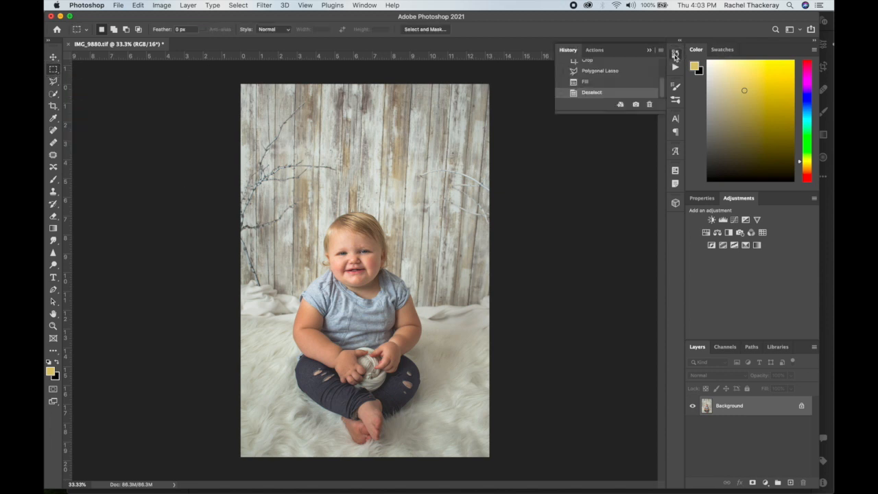
click(594, 50)
scroll(606, 78, up, 1)
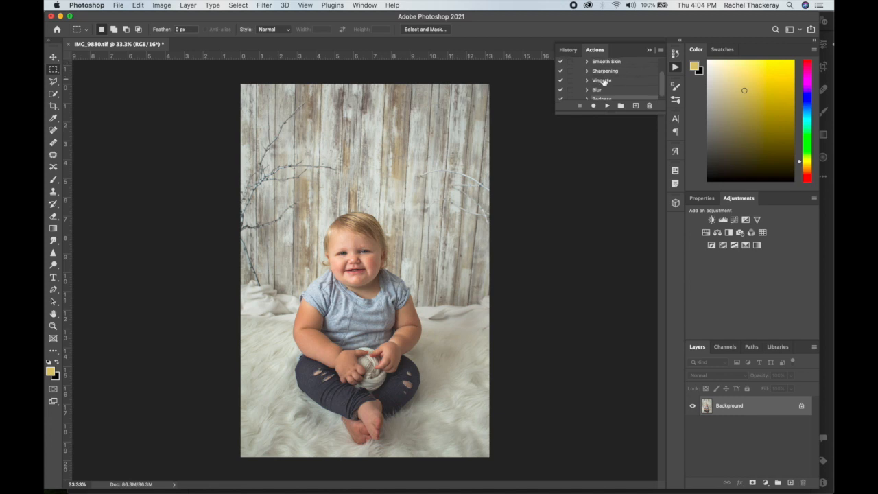
click(603, 82)
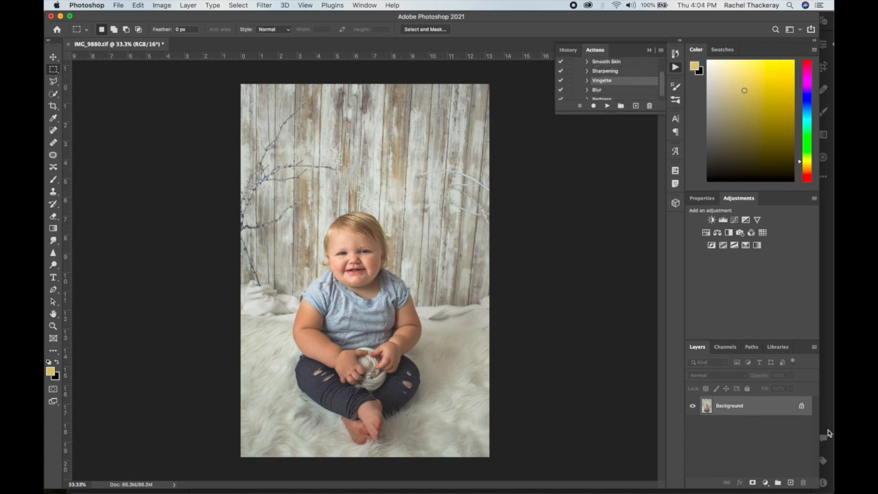
key(super+j)
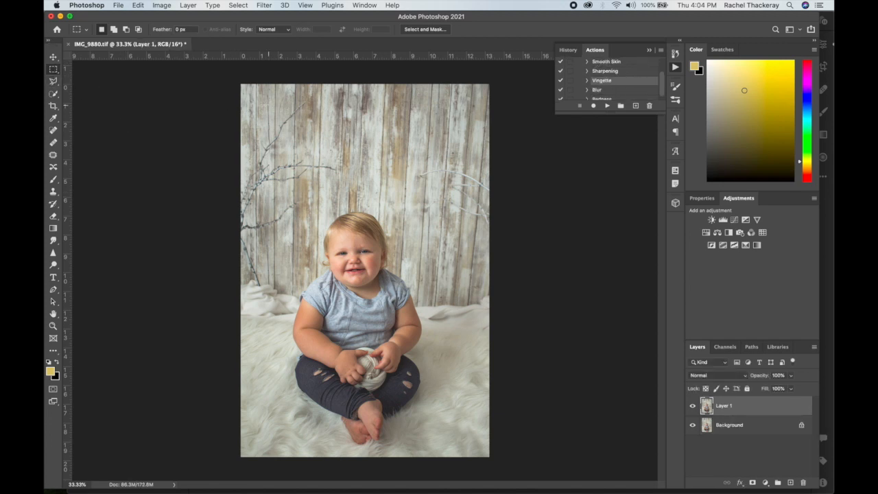
drag(261, 103, 466, 431)
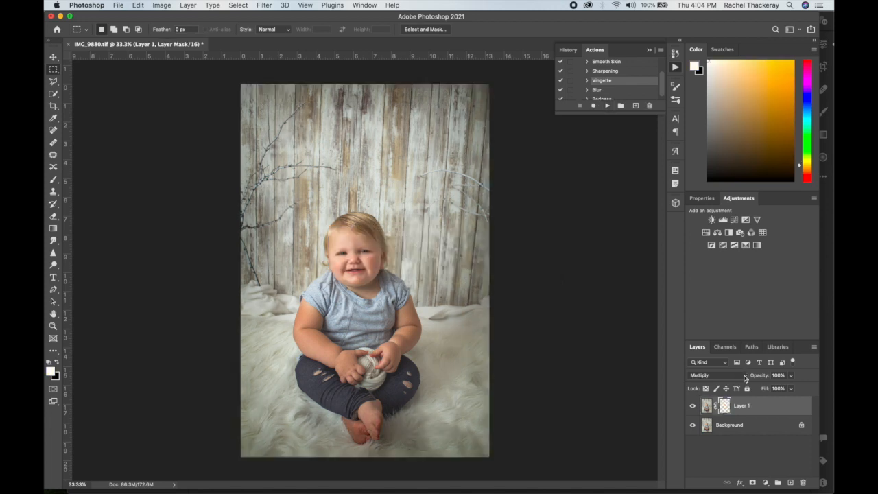
Step: Set the vignette layer's blend mode to Screen and its opacity to 65%
click(746, 378)
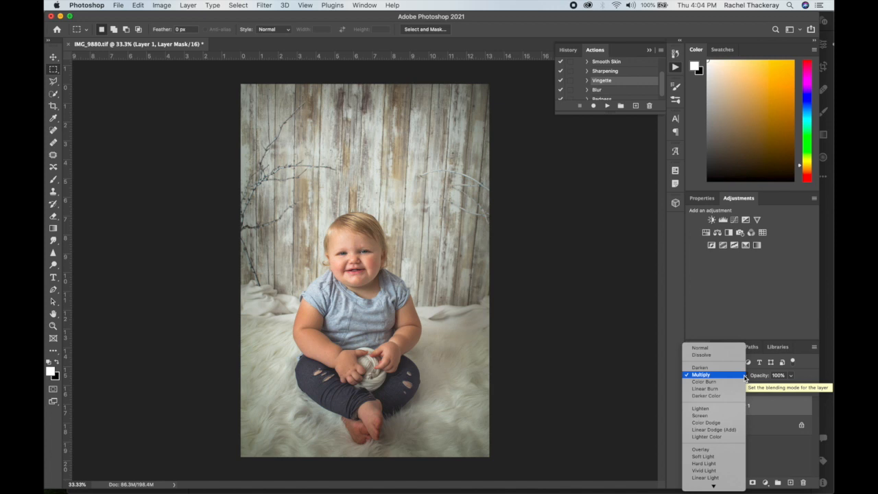
click(700, 416)
click(791, 375)
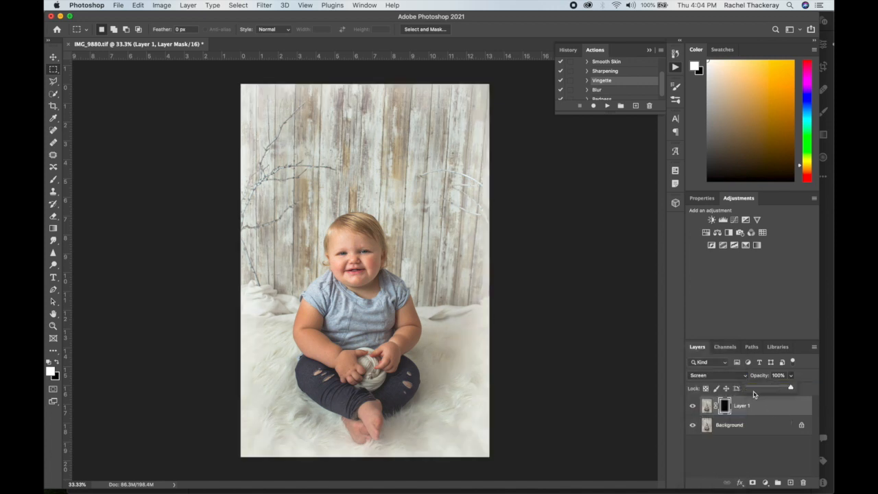
click(769, 389)
drag(770, 389, 776, 389)
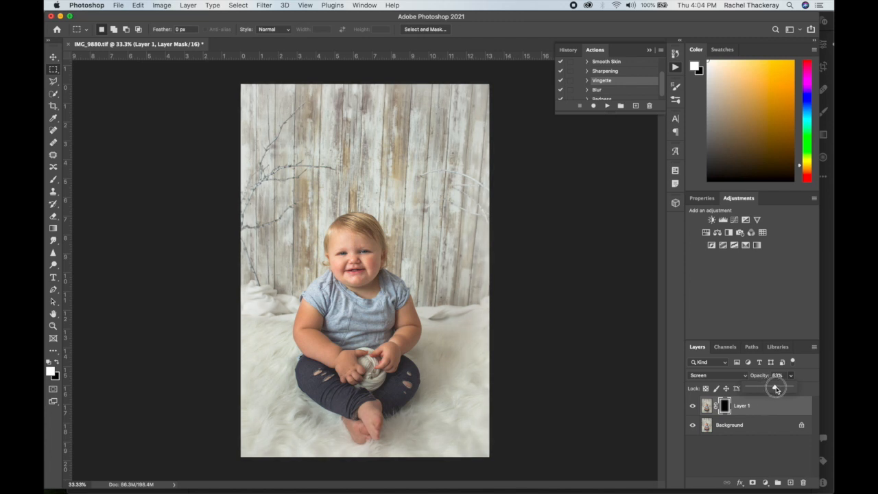
click(810, 374)
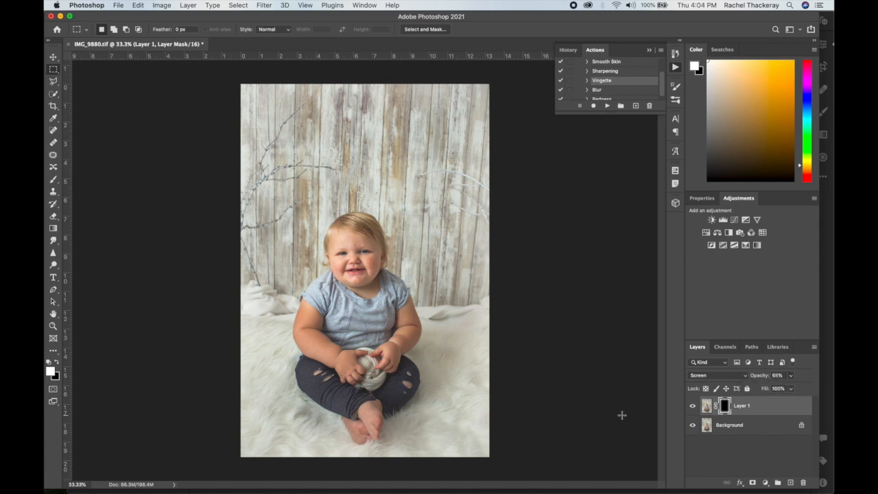
Step: Add a new blank layer and move it above the vignette layer
click(740, 426)
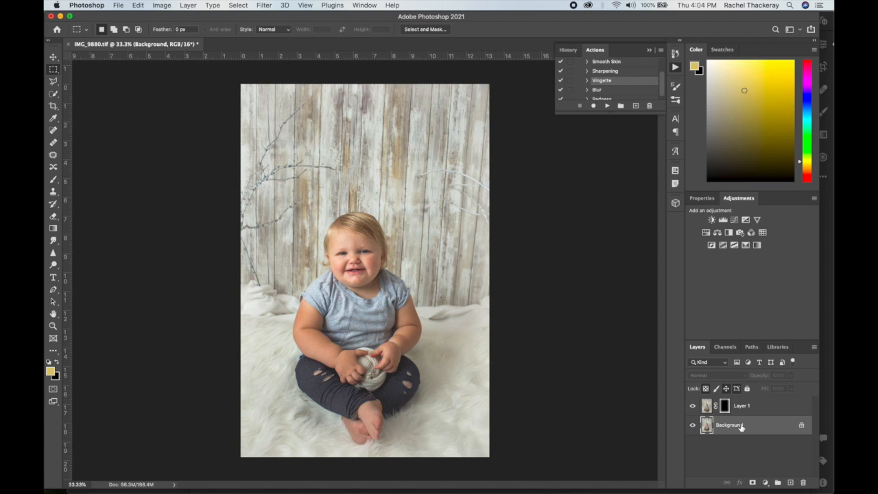
key(super+j)
key(super+z)
click(791, 483)
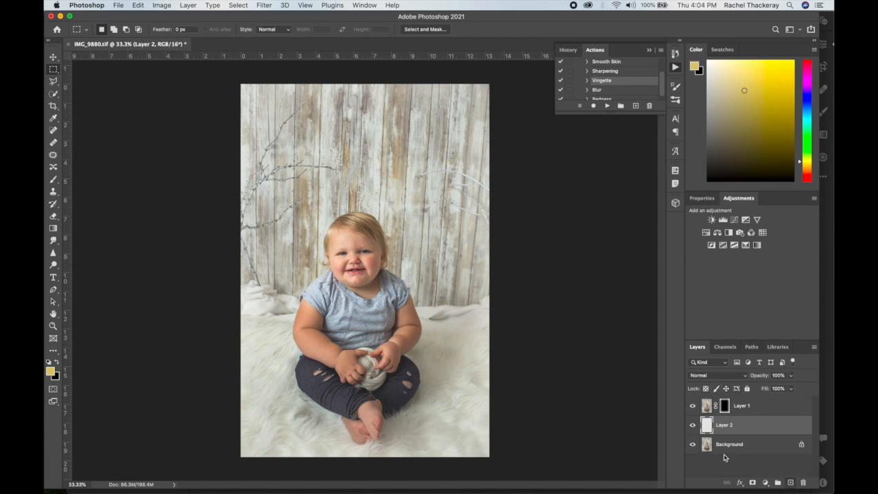
drag(716, 425, 723, 404)
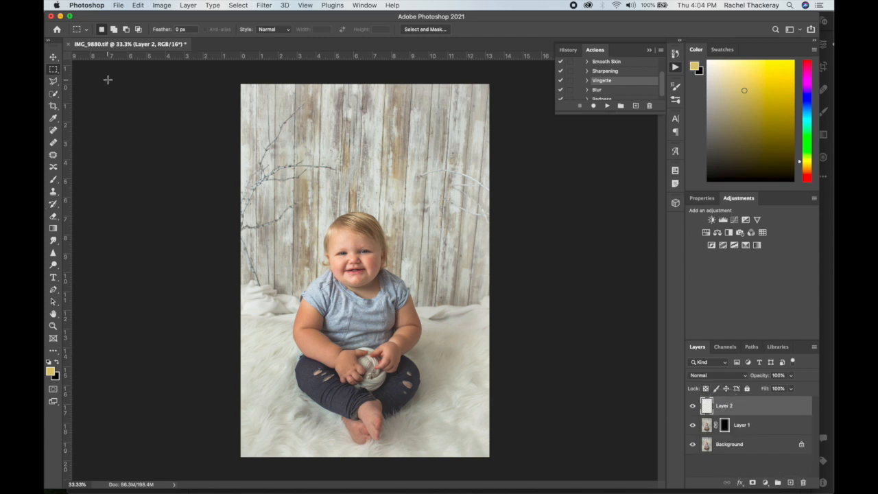
Step: Activate the Brush tool and set the foreground color to white
key(b)
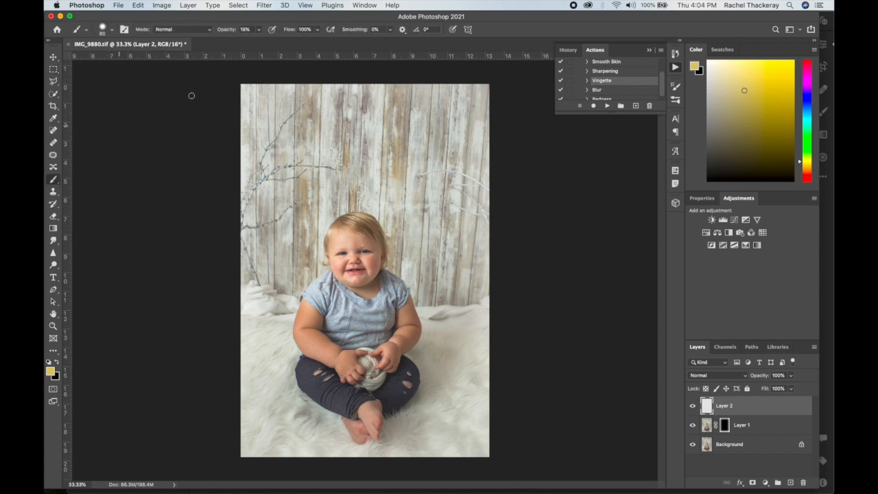
click(86, 30)
click(86, 30)
click(50, 371)
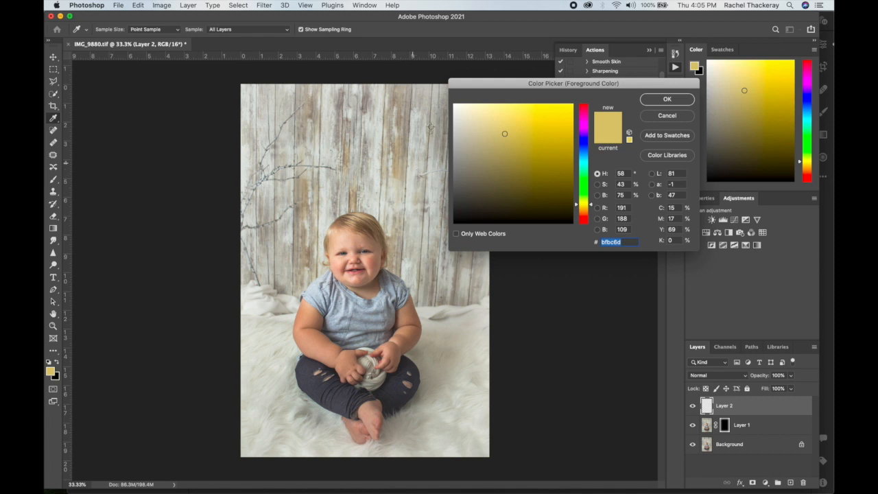
click(454, 104)
click(663, 101)
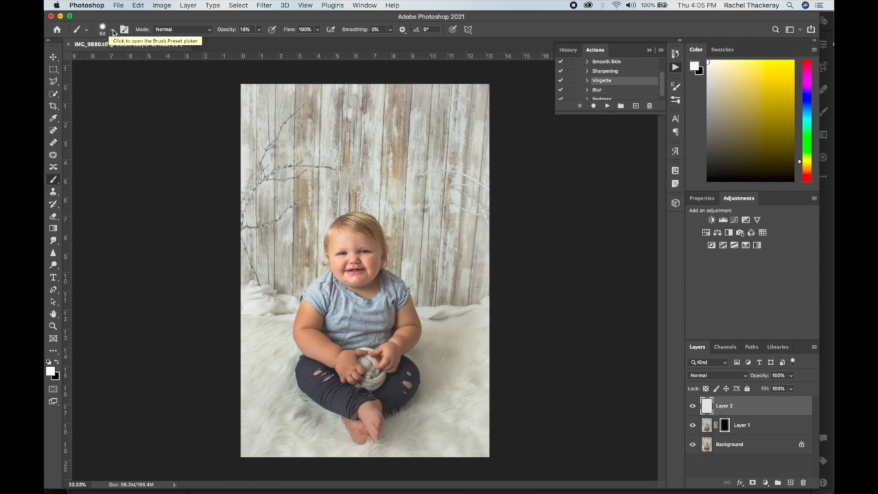
Step: Choose the Special Effects brush Kyle's Spatter Brushes - Pressure Control 02
click(113, 32)
scroll(114, 164, down, 4)
scroll(114, 164, down, 2)
scroll(114, 164, up, 7)
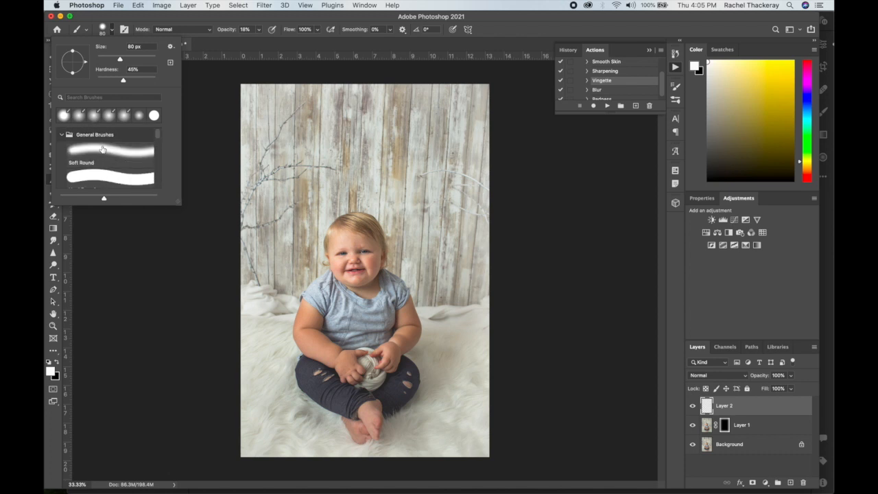
click(61, 135)
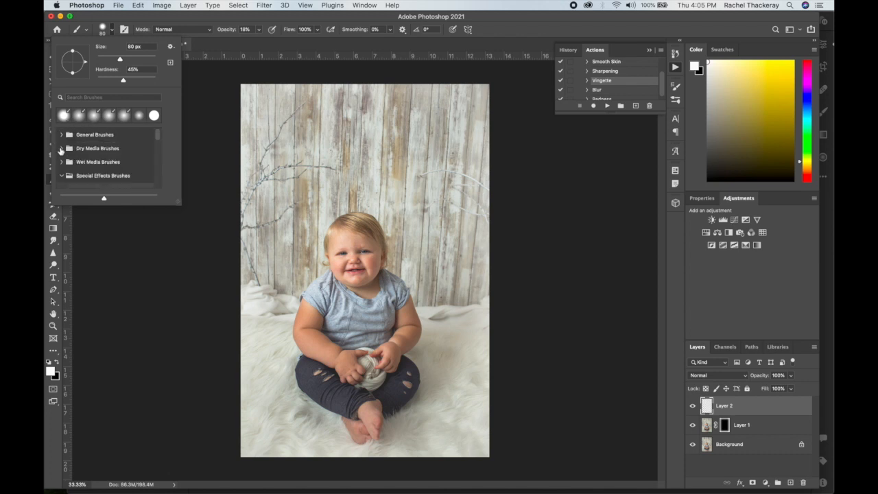
click(62, 162)
scroll(110, 167, down, 5)
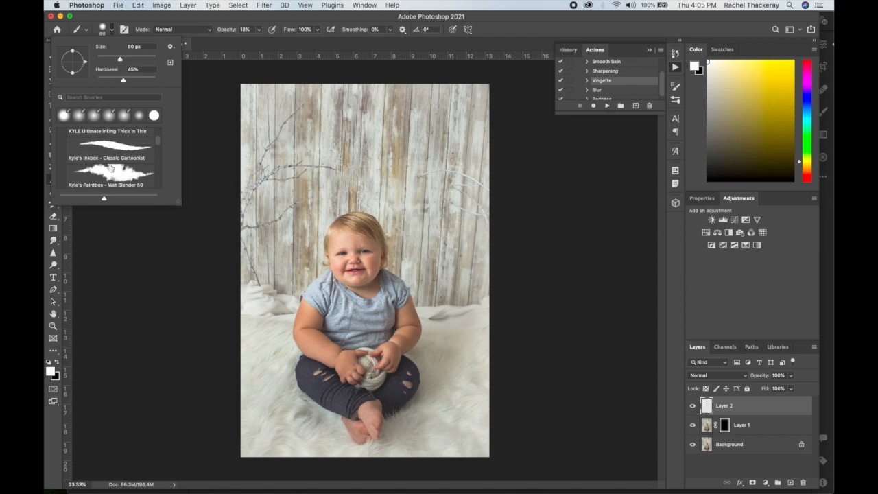
scroll(137, 176, down, 3)
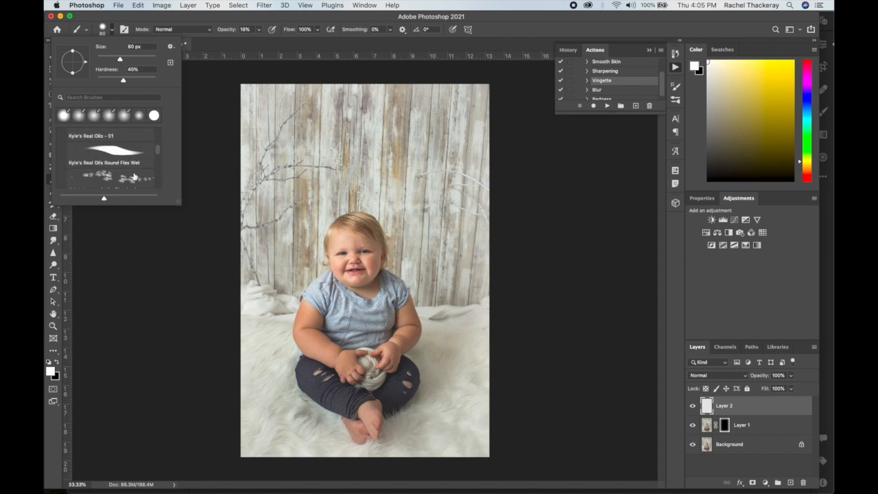
scroll(135, 177, down, 1)
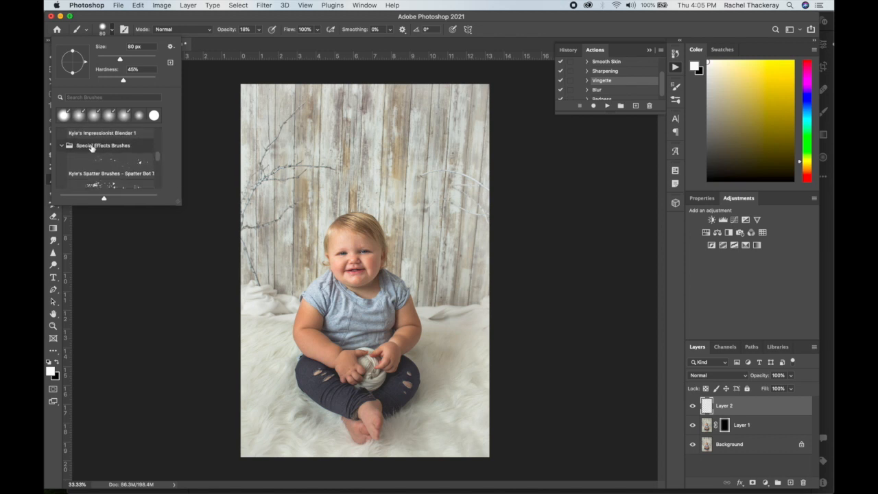
scroll(135, 167, down, 1)
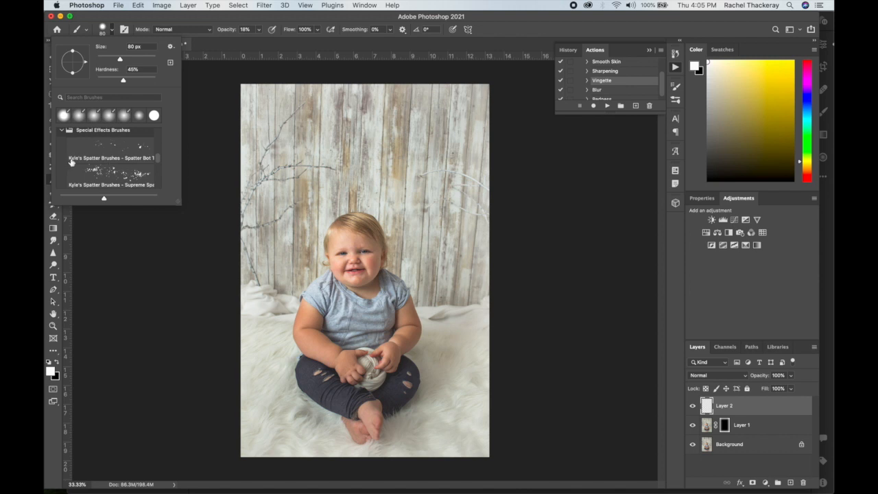
scroll(137, 169, down, 2)
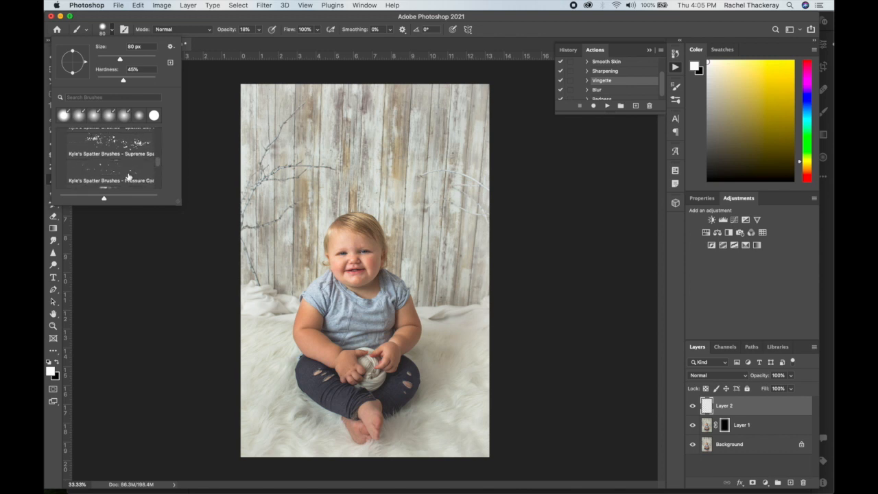
click(110, 154)
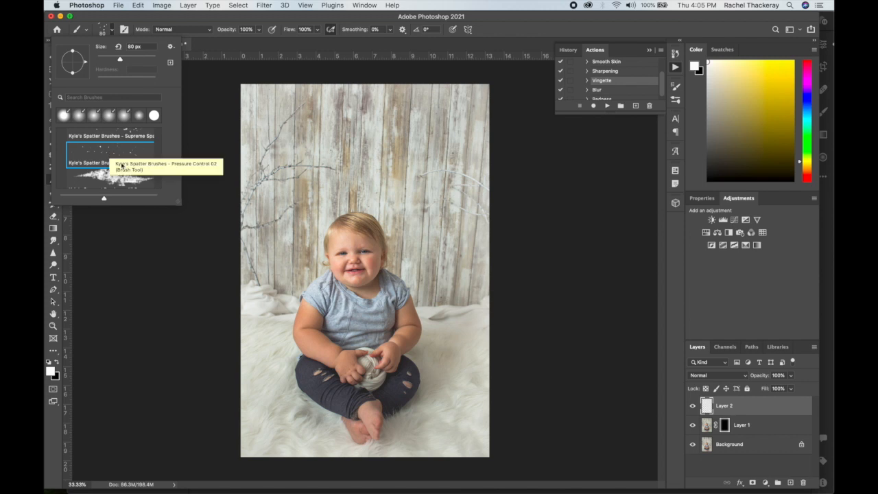
Step: Look through the brush presets in and around the Special Effects Brushes folder, including Kyle's Spatter and Concept brushes
scroll(81, 154, down, 2)
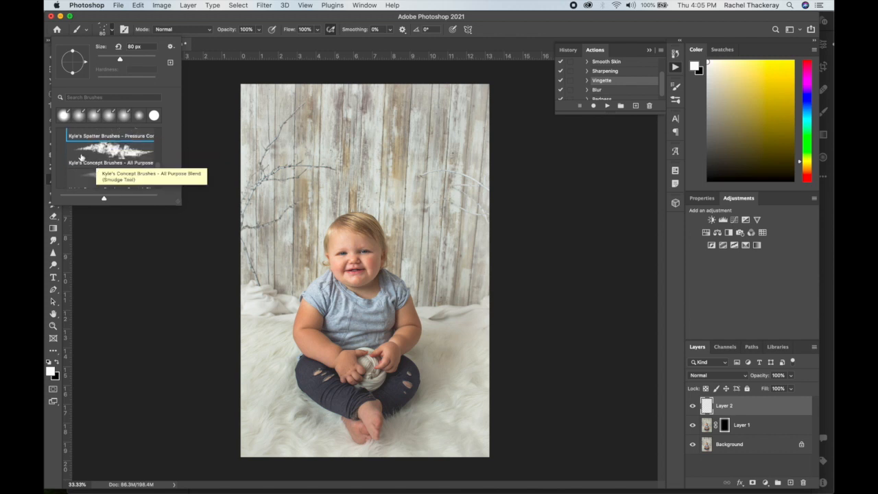
scroll(84, 161, down, 2)
scroll(100, 161, down, 1)
scroll(114, 158, down, 1)
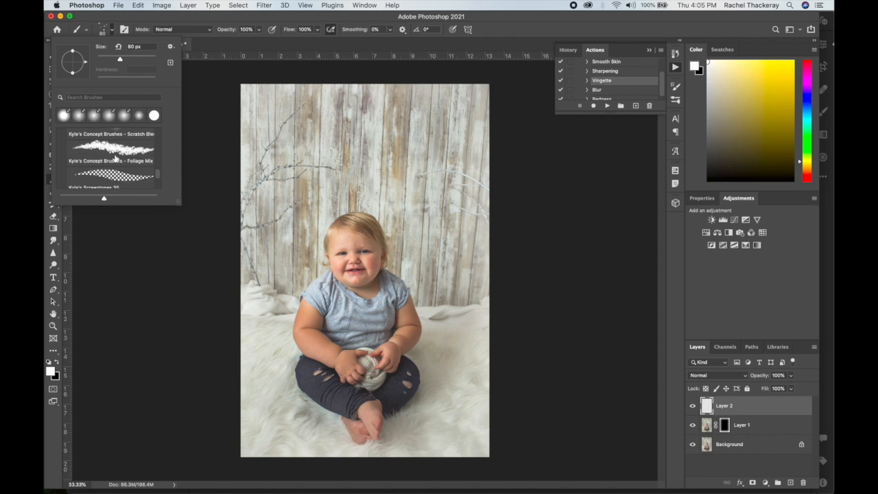
scroll(129, 160, down, 3)
scroll(133, 162, down, 3)
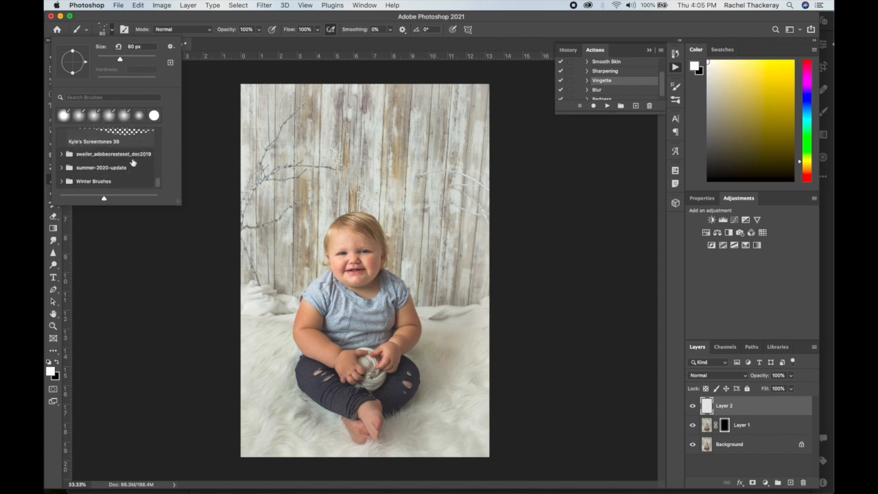
scroll(134, 162, up, 5)
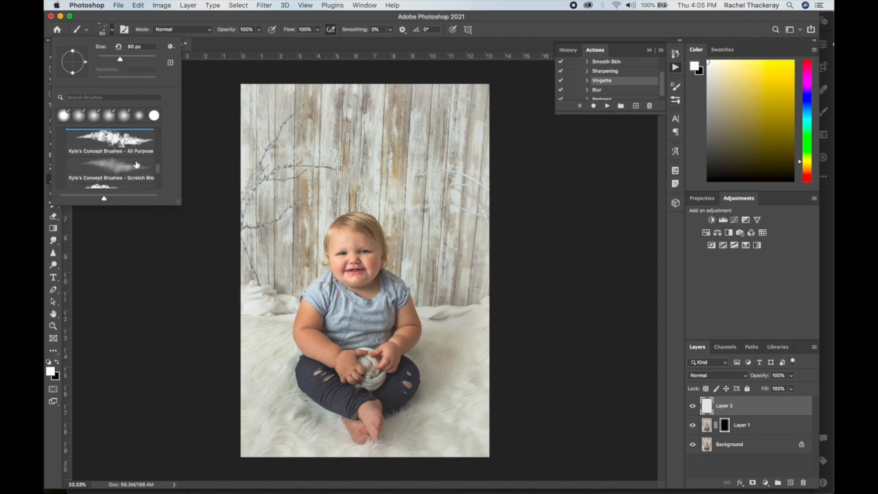
scroll(136, 163, up, 3)
click(61, 144)
click(62, 144)
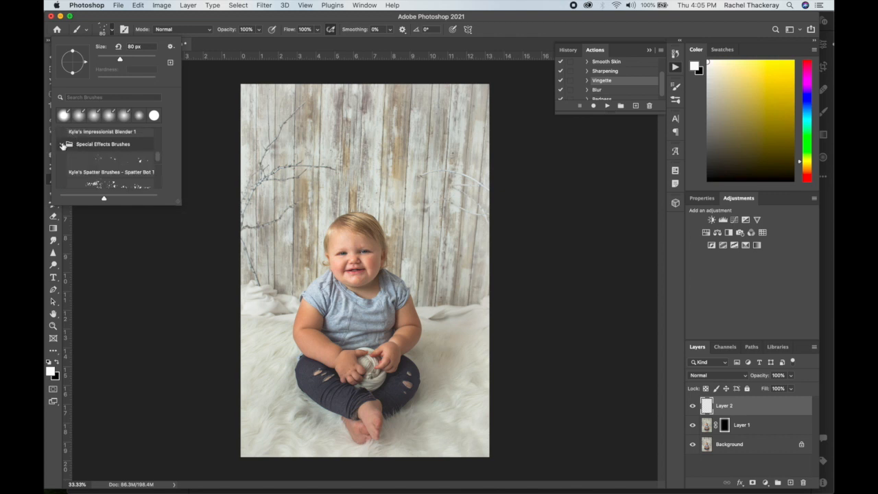
scroll(127, 178, down, 3)
scroll(133, 173, up, 1)
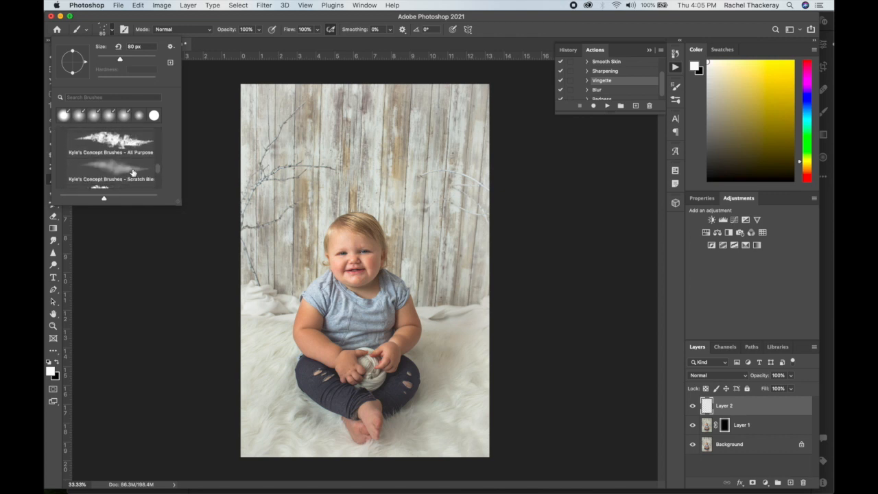
click(119, 157)
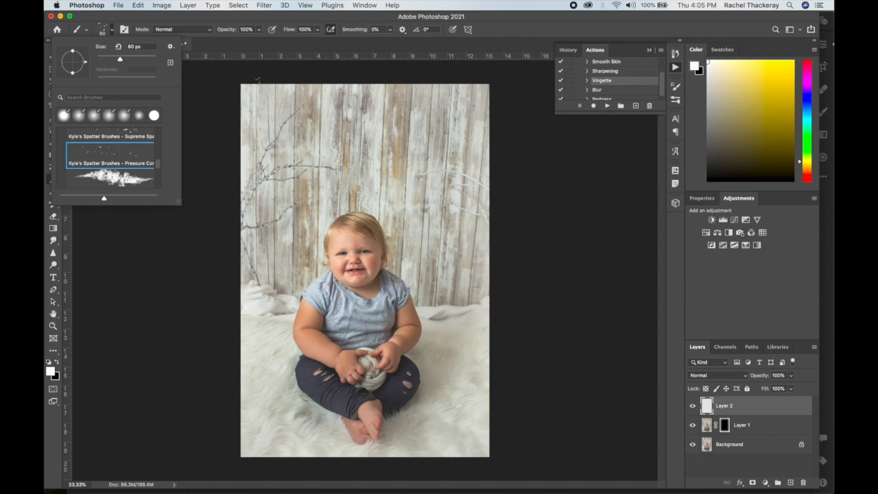
scroll(111, 162, up, 2)
scroll(111, 161, down, 4)
scroll(111, 162, up, 1)
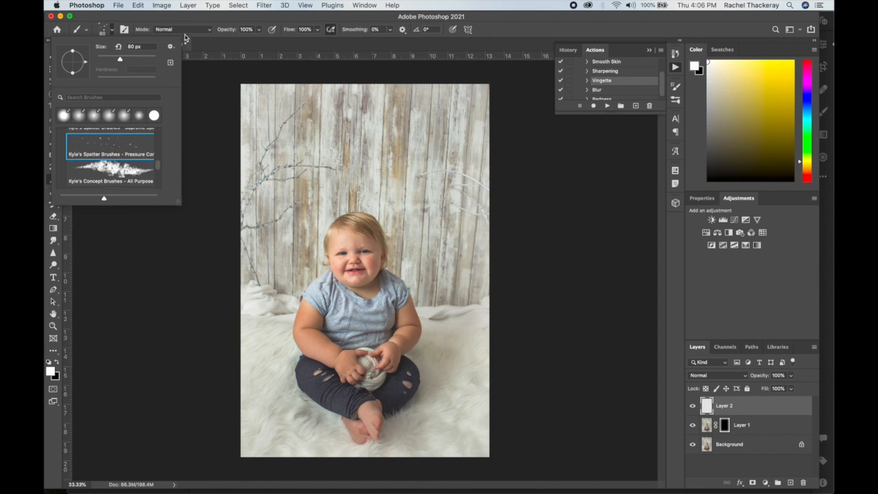
Step: Paint white snow spatter across the wooden backdrop with the spatter brush at 316 px and 52% opacity
click(191, 26)
click(259, 30)
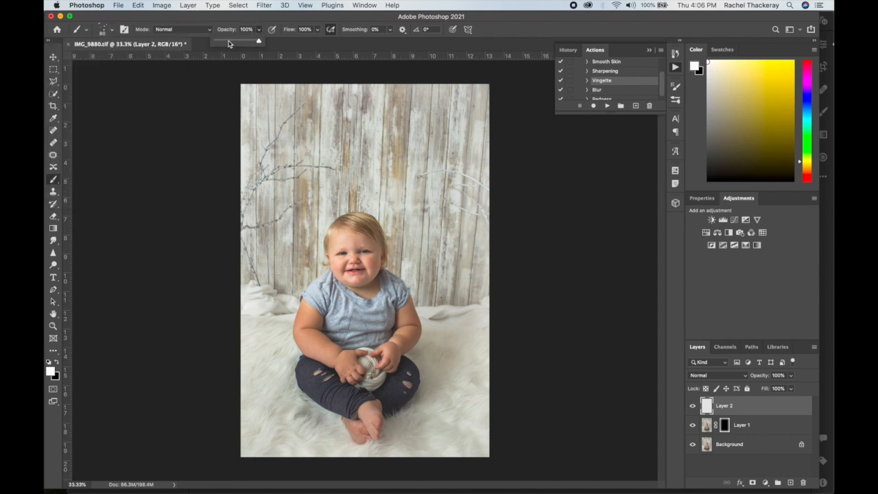
drag(240, 41, 238, 40)
click(111, 30)
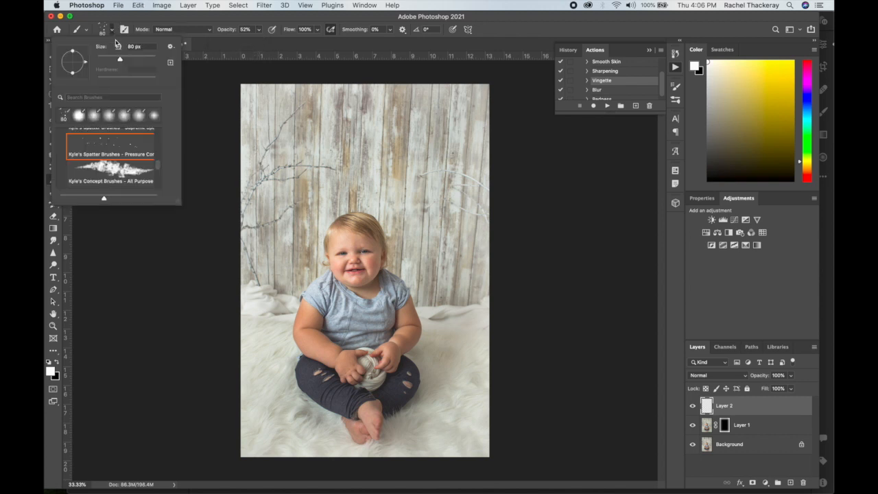
drag(121, 60, 145, 68)
drag(265, 86, 240, 155)
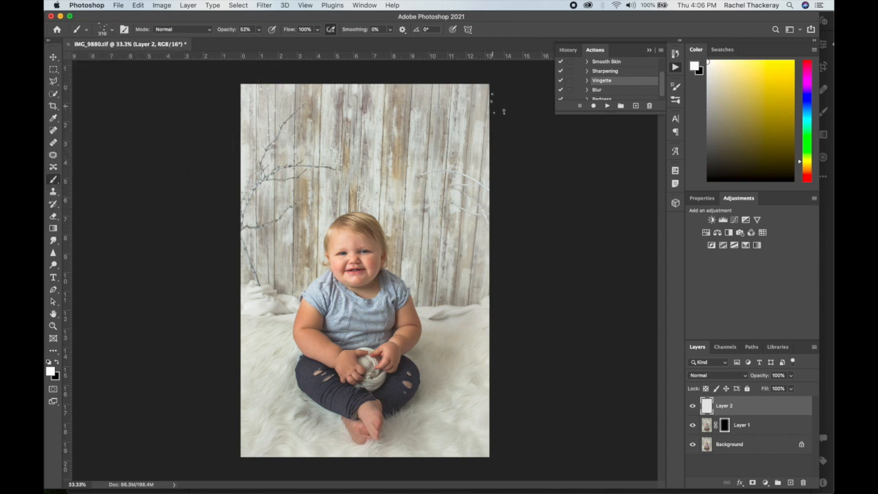
mouse_move(364, 86)
mouse_down()
mouse_move(446, 78)
mouse_move(481, 127)
mouse_move(486, 277)
mouse_up()
Step: Erase the white specks over the baby's face with the Eraser enlarged to 300 px
click(54, 216)
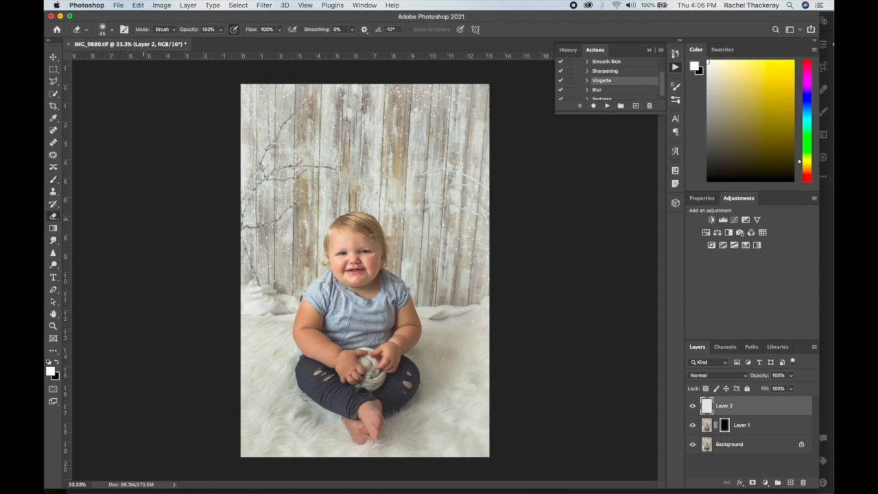
key(bracketright)
key(bracketright)
key(bracketright)
key(bracketright)
key(bracketright)
key(bracketright)
drag(375, 241, 375, 275)
Step: Add a new blank layer and choose a soft round brush with 0% hardness at 100 px
click(790, 482)
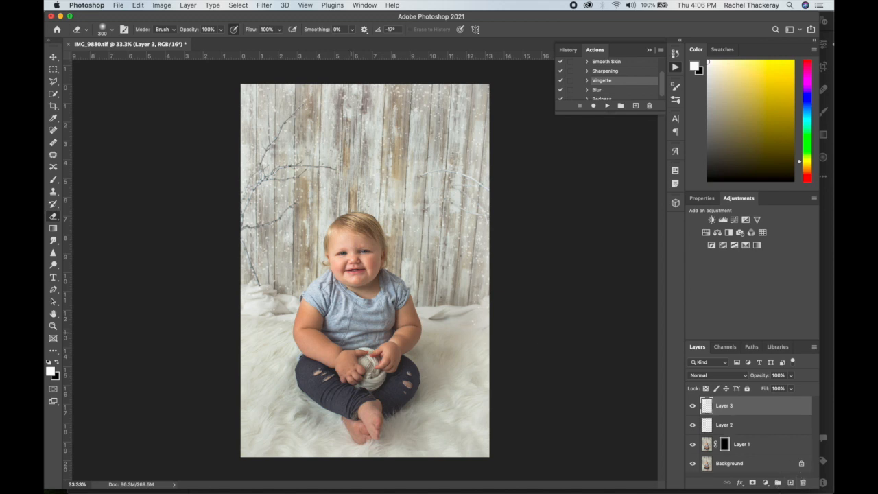
click(53, 179)
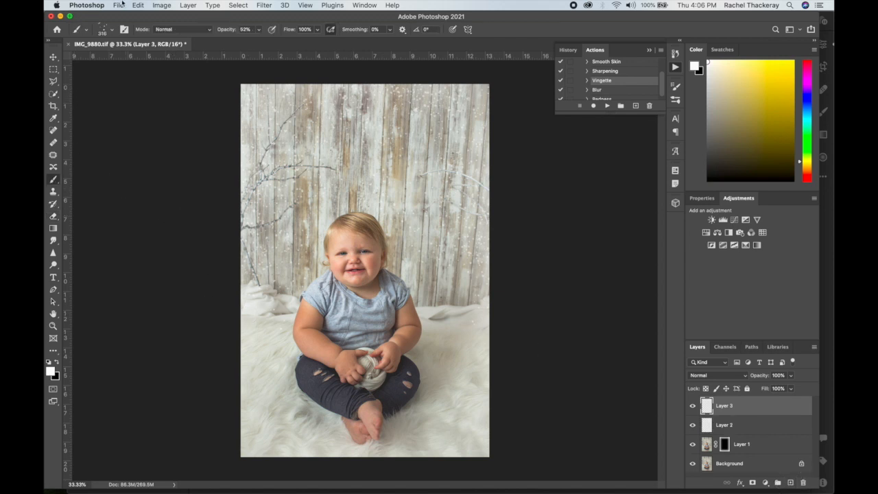
click(111, 31)
click(64, 115)
drag(143, 62, 112, 60)
text(]]]]]]])
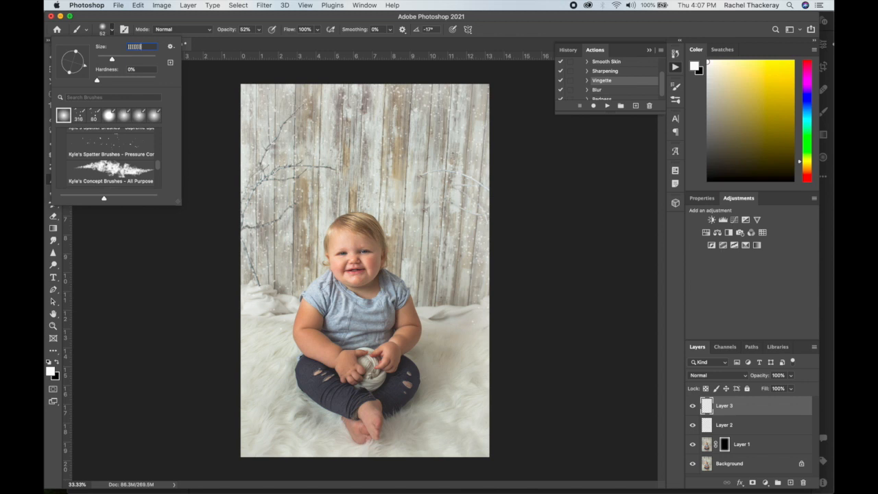
drag(146, 46, 123, 48)
key(BackSpace)
text(100)
key(Return)
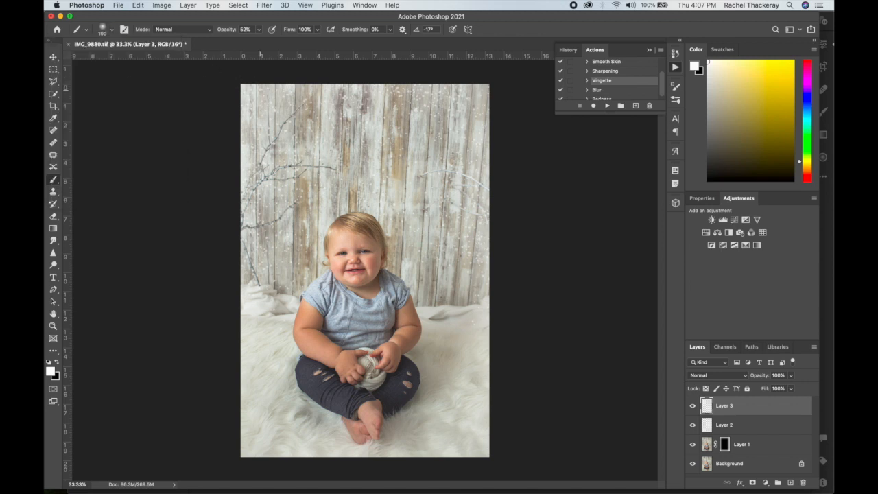
Step: Dab large white snowflakes over the backdrop on the new layer with the brush at 40% opacity and 50% hardness
click(259, 29)
drag(258, 41, 253, 42)
click(112, 29)
drag(127, 77, 127, 82)
click(167, 20)
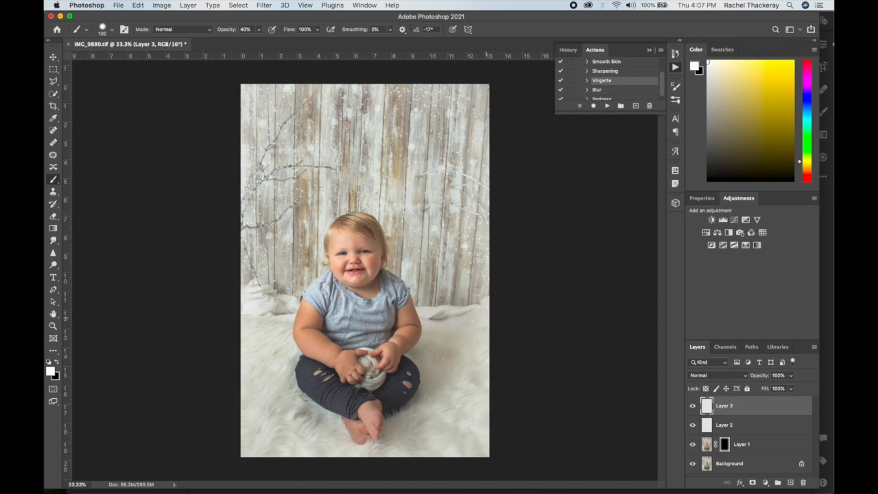
click(395, 183)
click(257, 192)
Step: Dab smaller, fainter snowflakes on the backdrop with the brush at 57 px and 16% opacity
click(112, 30)
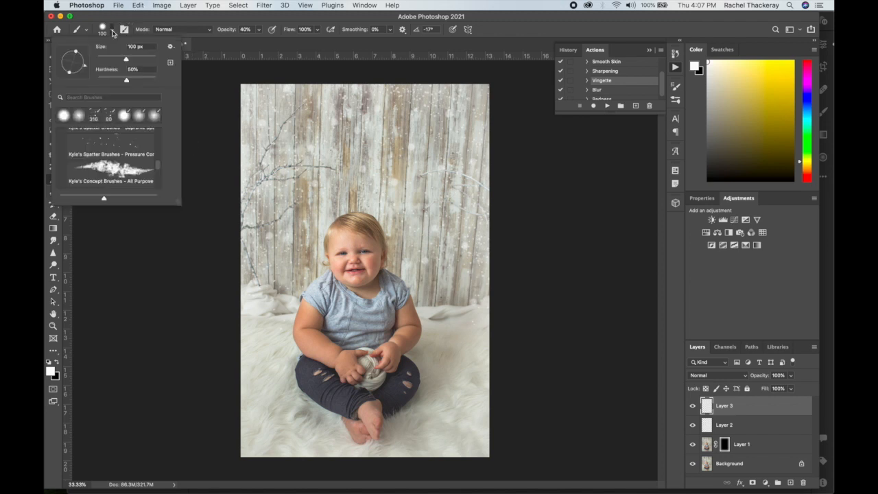
click(113, 59)
click(259, 29)
drag(258, 41, 248, 41)
click(296, 131)
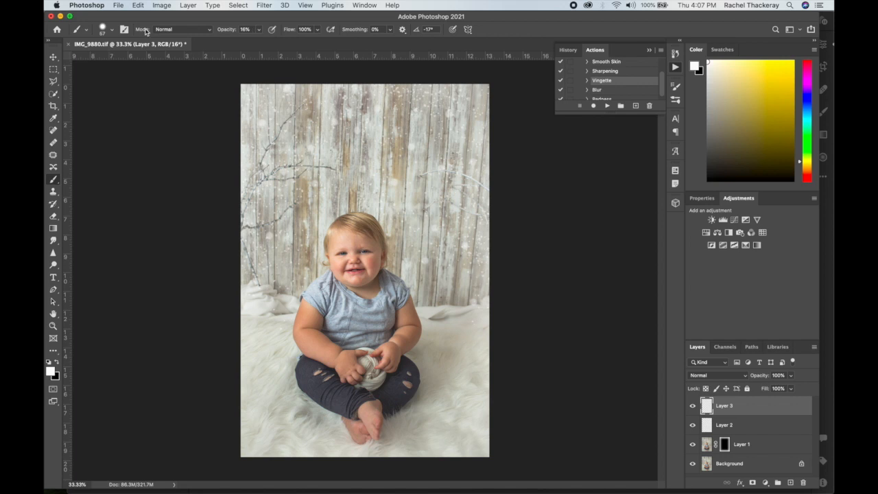
Step: Set the brush hardness to 0% and its opacity to 87%
click(112, 29)
drag(127, 80, 79, 77)
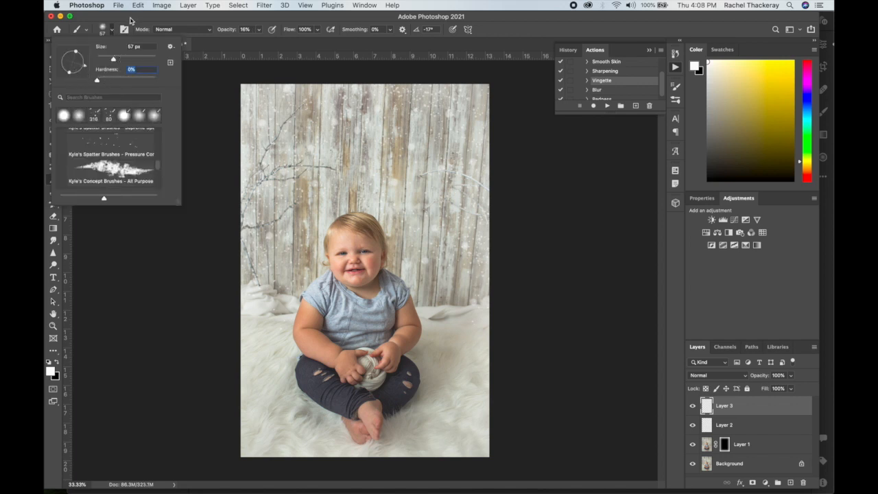
click(134, 14)
click(260, 30)
drag(261, 33, 290, 42)
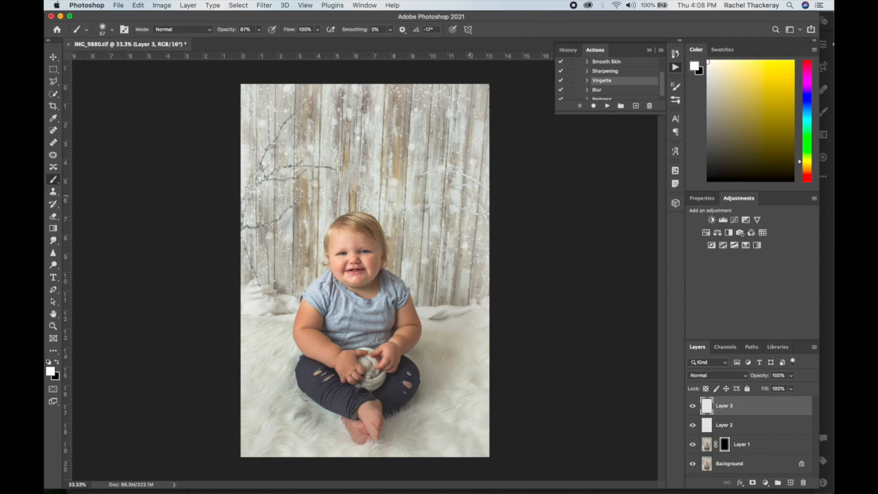
Step: Hide the spatter layer and dab more flakes with a 67 px brush at 40% hardness and 27% opacity
click(693, 426)
click(112, 30)
drag(113, 59, 115, 59)
click(122, 81)
click(252, 27)
click(258, 30)
click(233, 40)
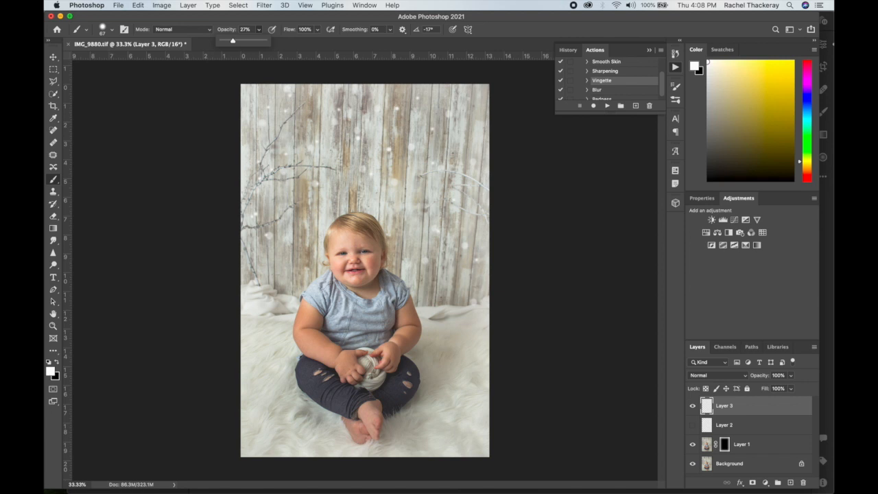
click(303, 144)
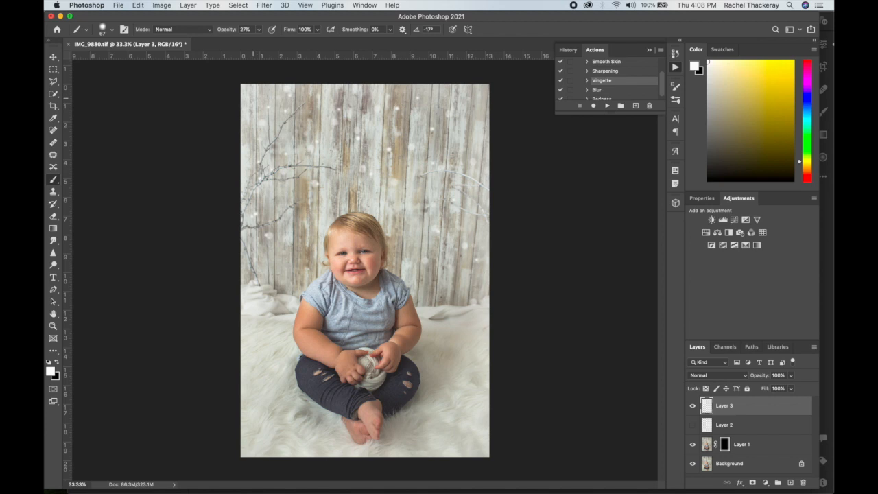
Step: Show the spatter layer again and lower its opacity to about 60%
click(693, 425)
click(696, 424)
drag(790, 375, 774, 389)
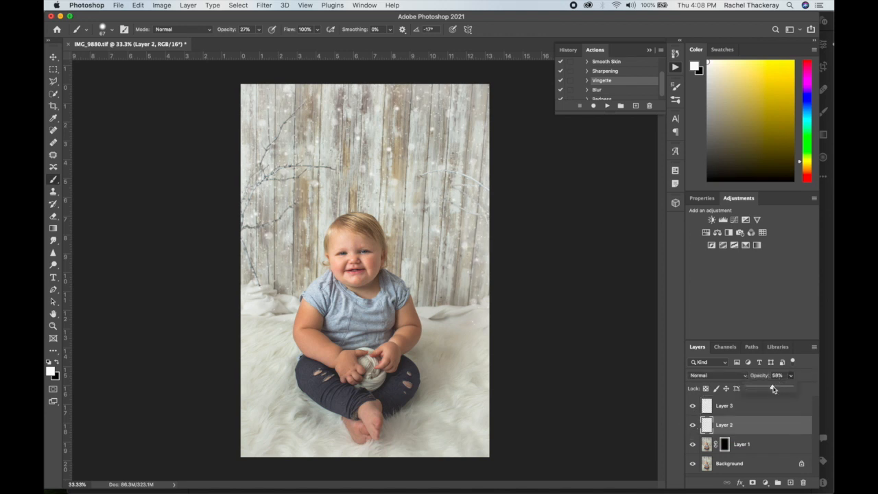
drag(773, 389, 775, 389)
Step: Select the top snowflake layer and set the 67 px brush's hardness to 0%
click(725, 410)
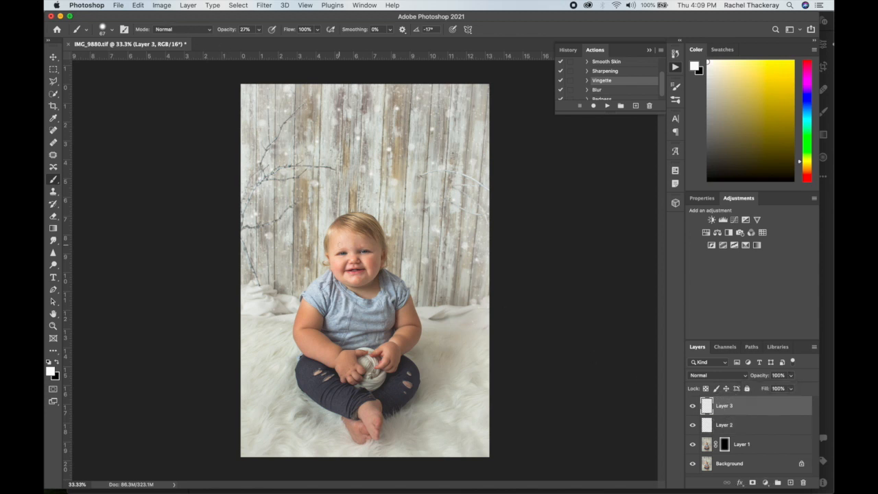
click(112, 30)
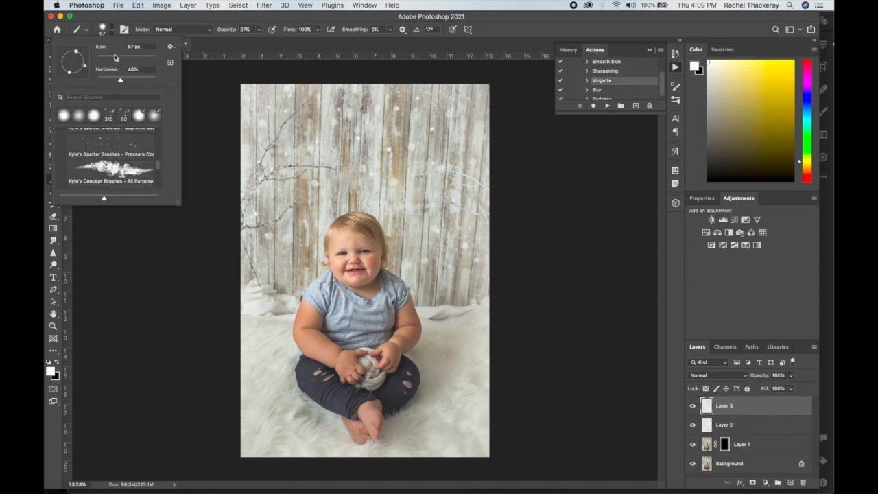
drag(119, 81, 116, 81)
key(Return)
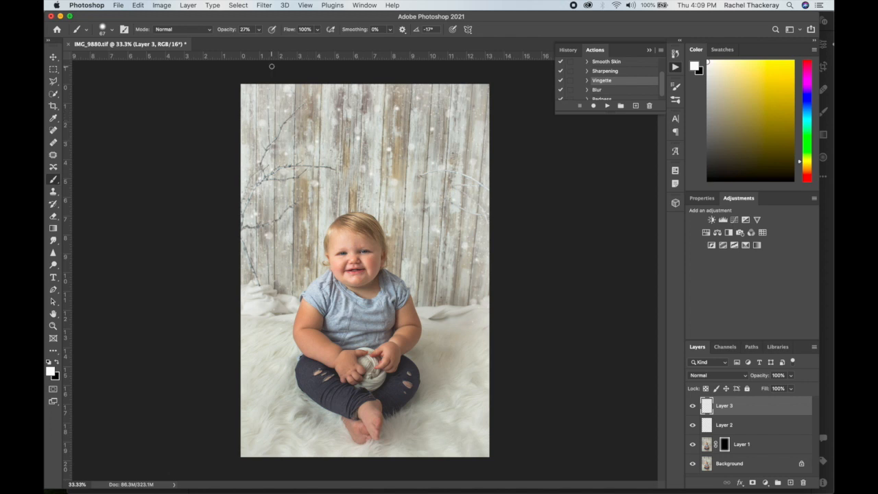
key(super+t)
click(112, 30)
drag(116, 81, 95, 70)
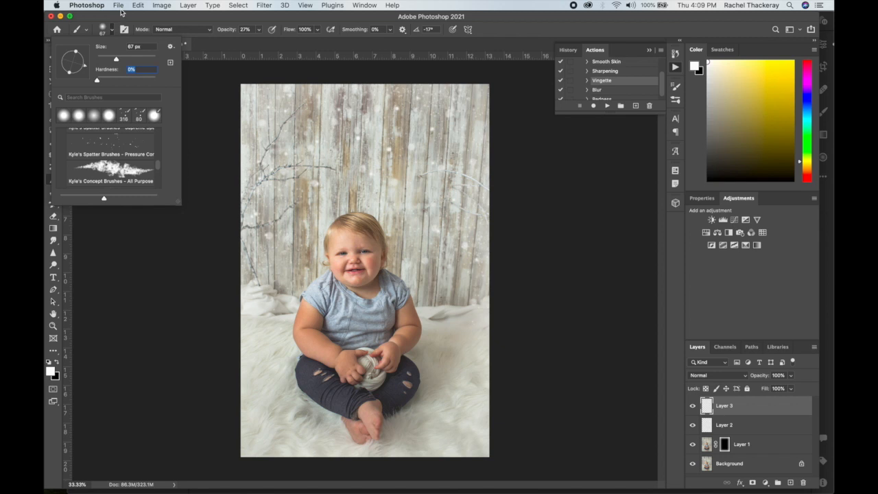
click(124, 19)
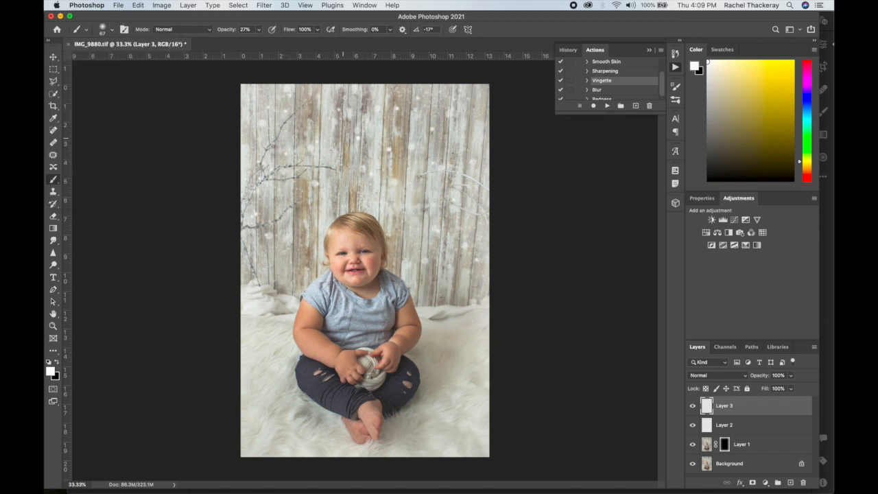
Step: Set the brush opacity to 33% and its size to 41 px, and undo the last edit
click(258, 30)
drag(258, 42, 264, 43)
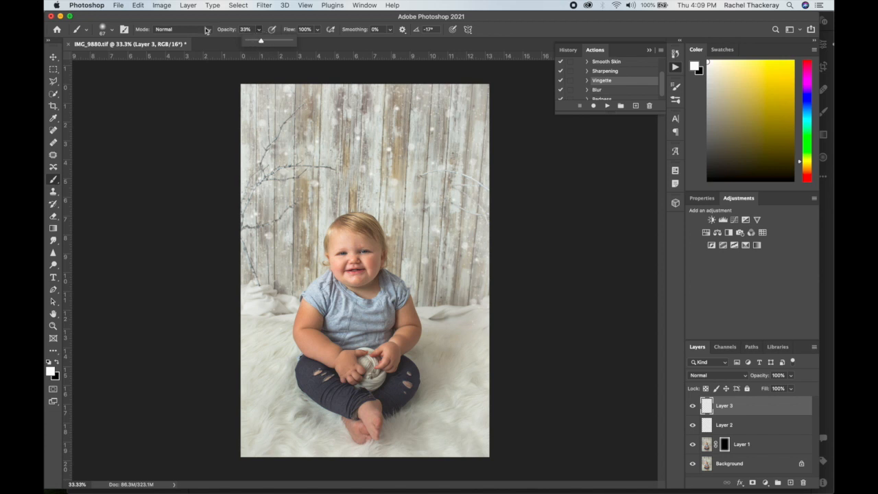
click(112, 30)
drag(116, 60, 109, 59)
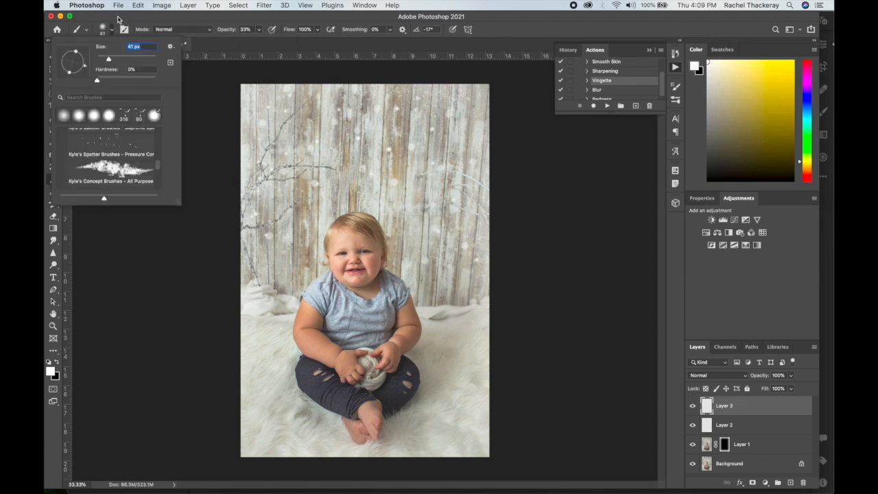
click(113, 29)
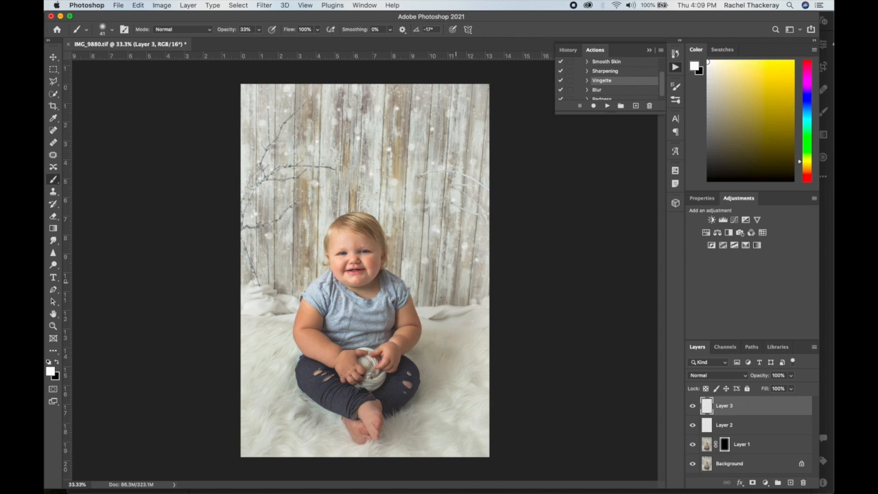
key(super+z)
click(118, 6)
mouse_move(172, 138)
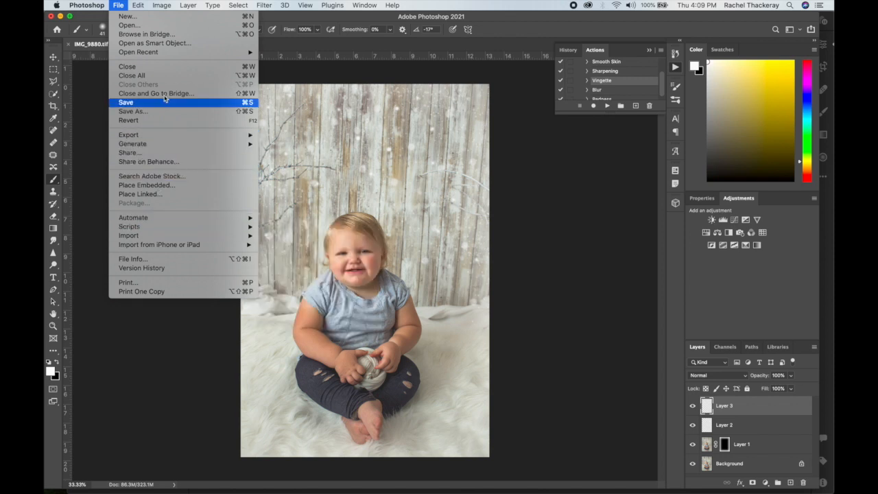
mouse_move(153, 53)
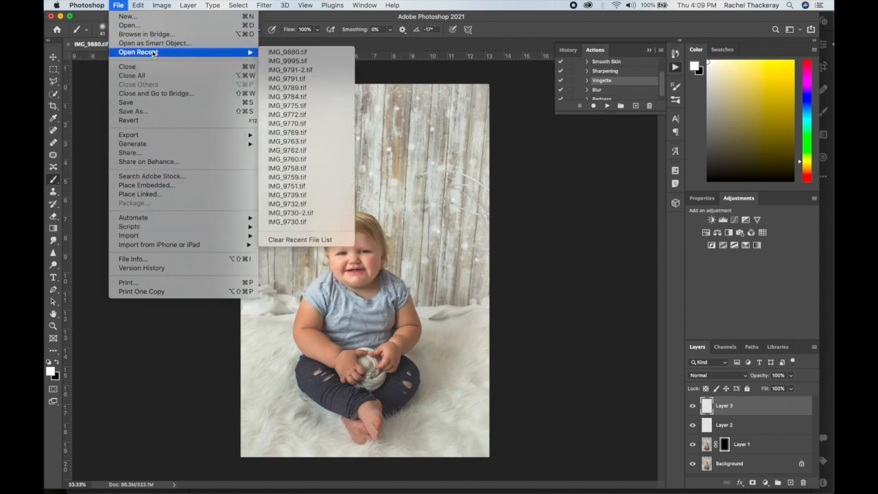
key(Escape)
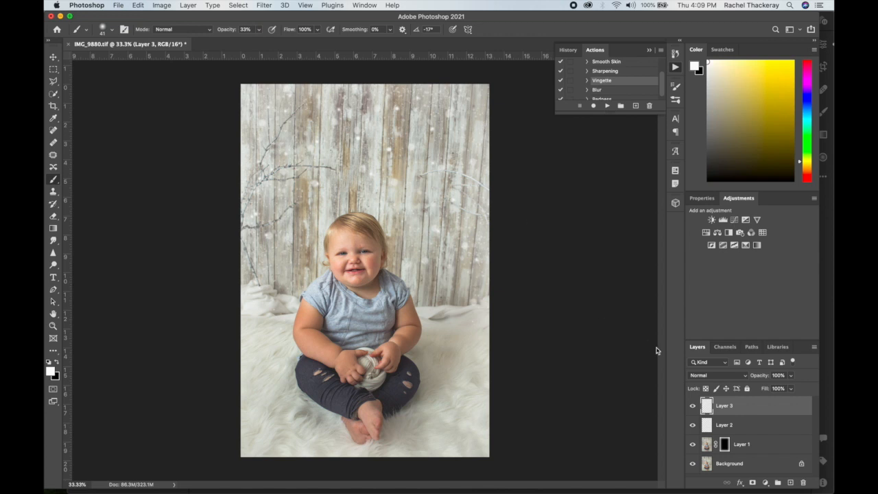
Step: Open the SnowflakeBokenOverlays.psd file from the HolidayMicros folder
key(super+o)
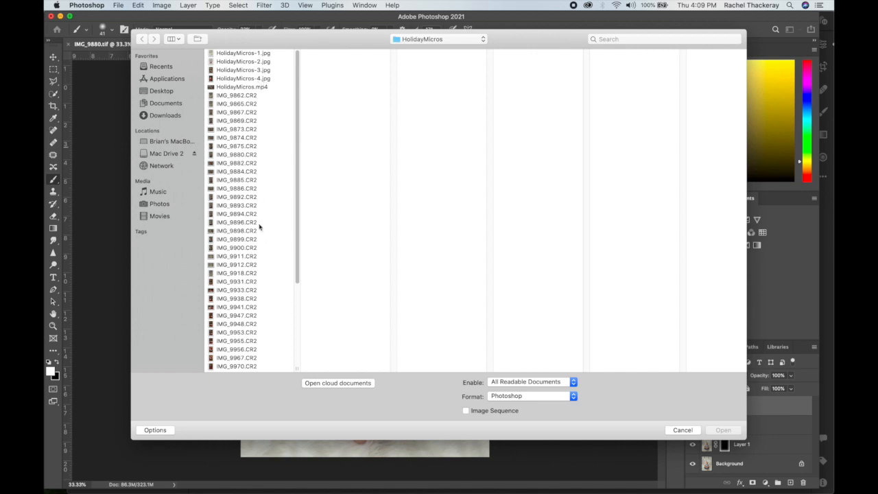
scroll(264, 237, down, 5)
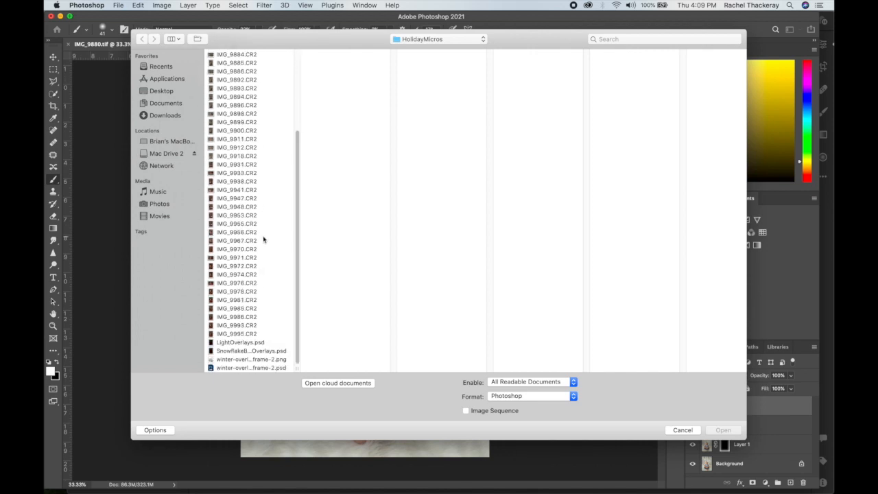
click(246, 352)
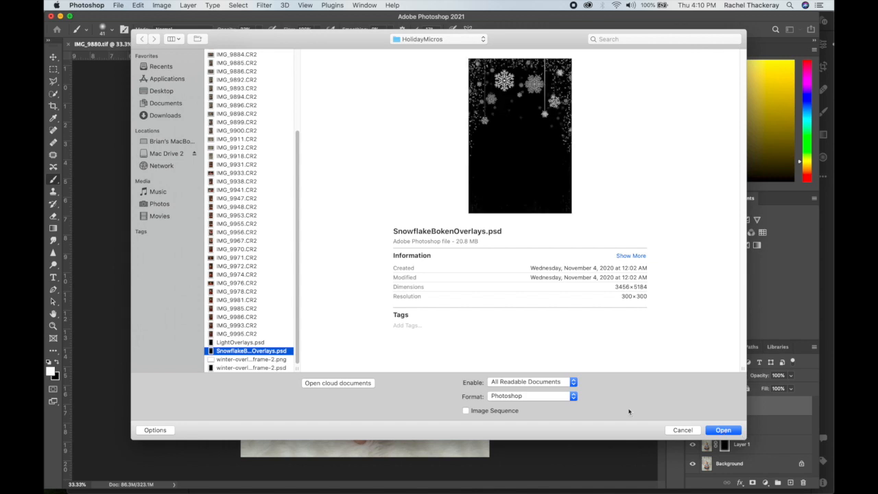
click(722, 431)
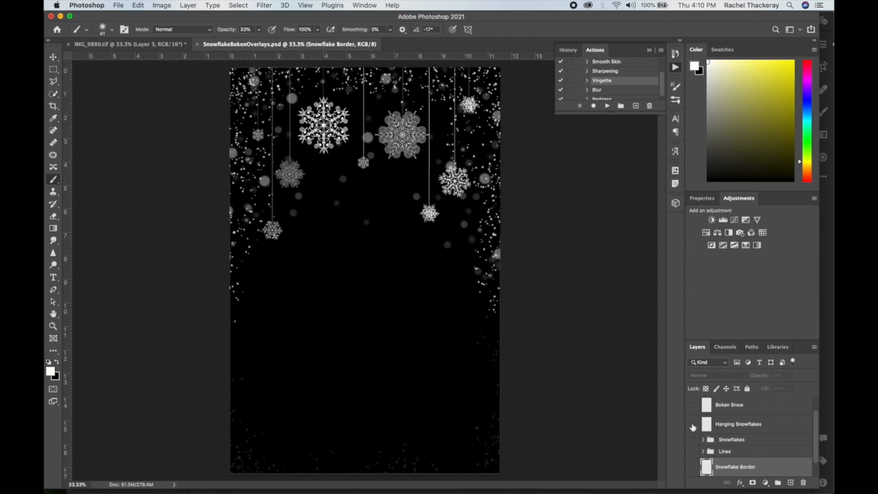
Step: Hide the combined snowflake and boken layer, preview the Snowflake Border overlay alone, and hide it again
click(693, 467)
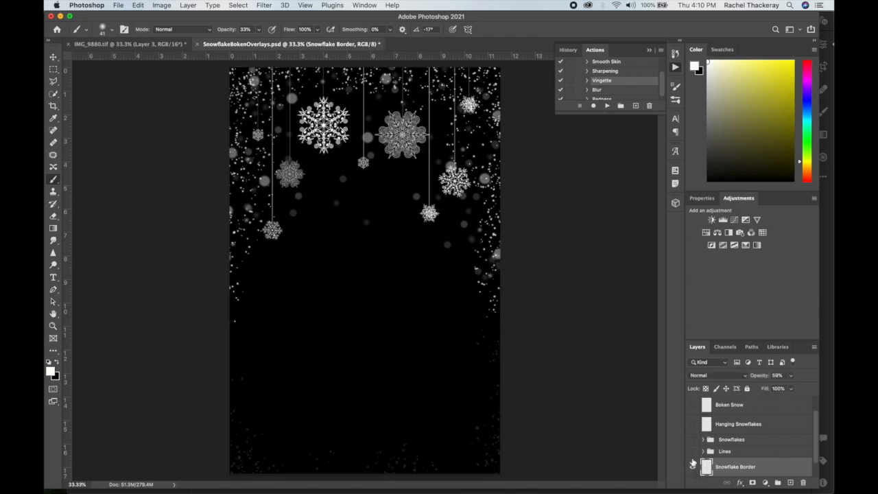
scroll(694, 418, up, 1)
click(693, 406)
scroll(694, 425, down, 2)
click(741, 468)
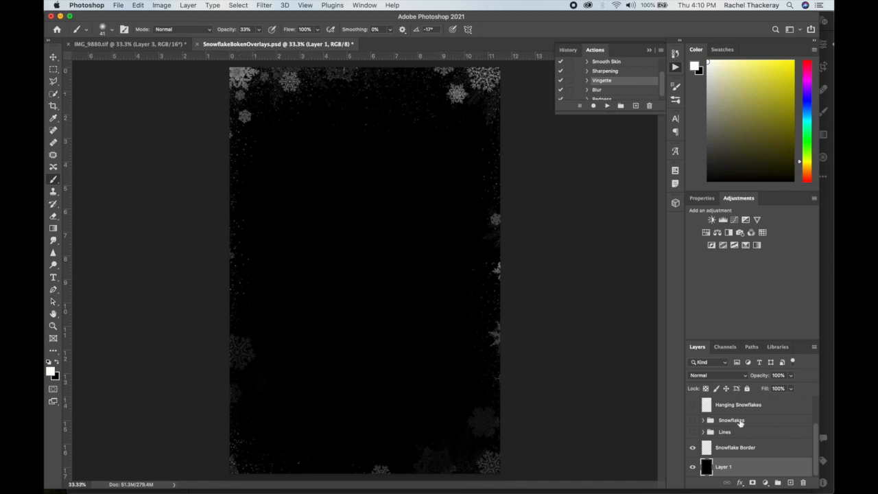
click(692, 447)
Step: Show the Hanging Snowflakes layer and preview it with and without the Boken Snow layer
scroll(696, 410, up, 2)
click(691, 443)
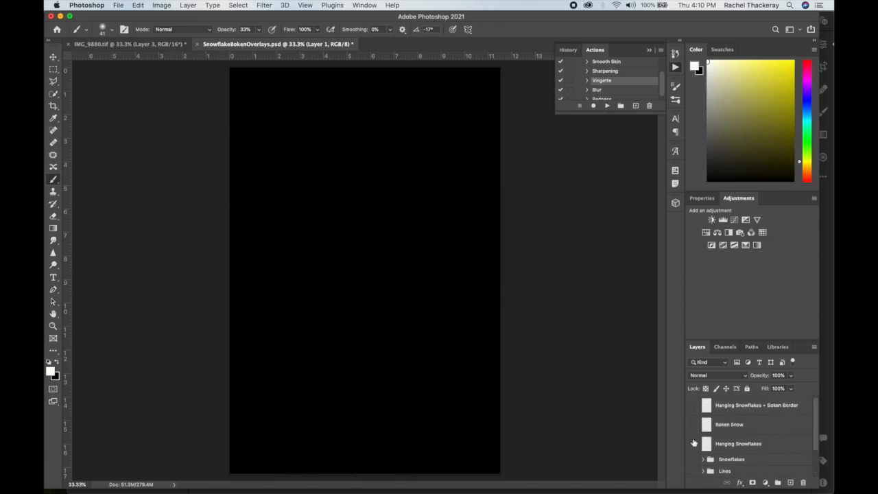
click(693, 443)
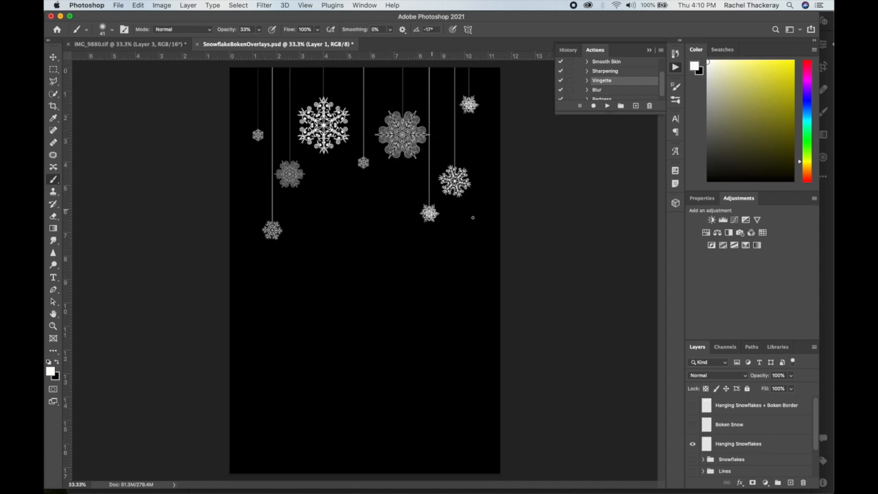
click(693, 425)
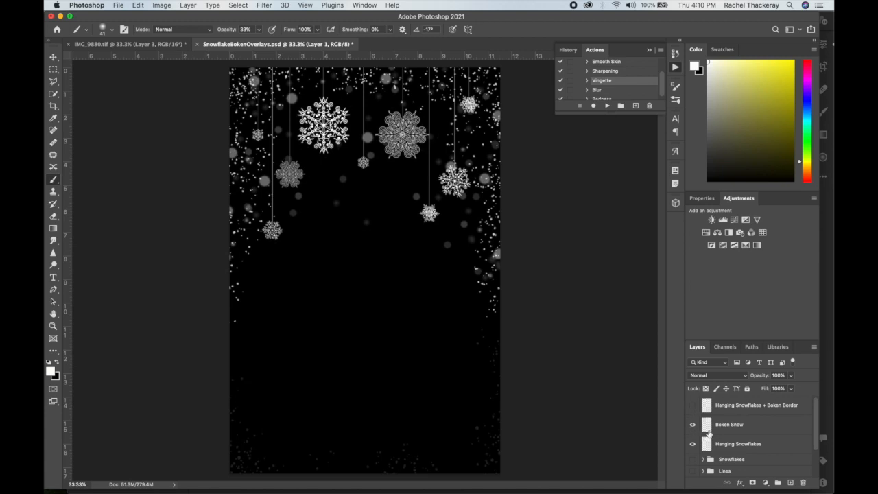
click(692, 424)
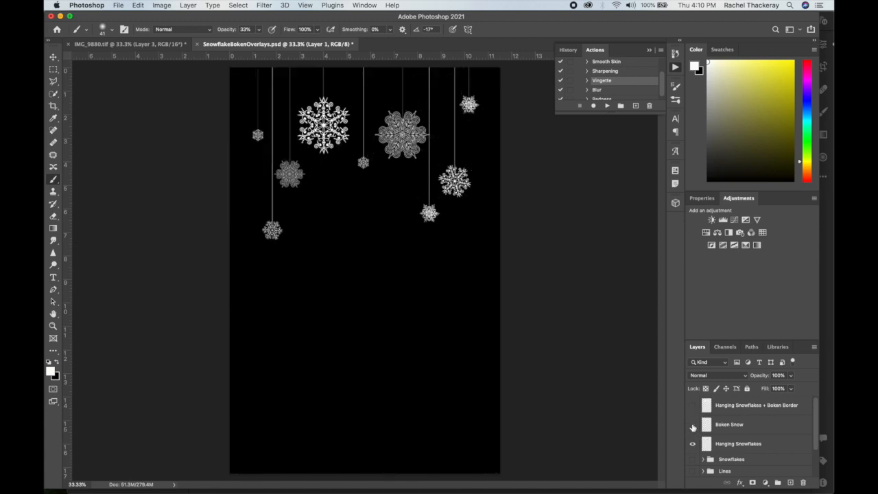
Step: Copy the Hanging Snowflakes layer into the IMG_9880.tif portrait
click(752, 447)
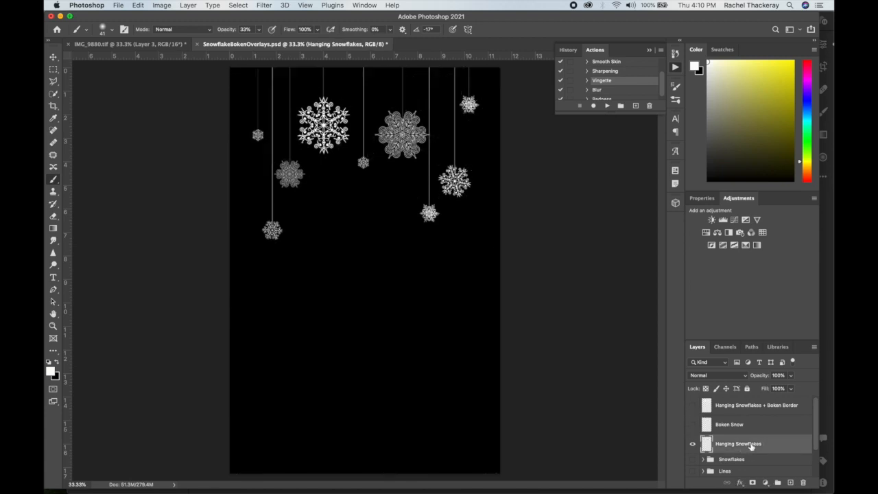
click(99, 44)
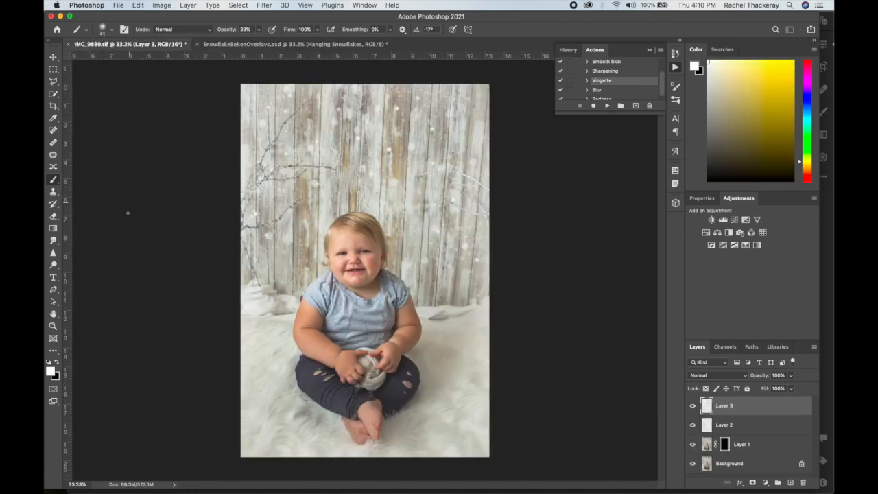
key(super+v)
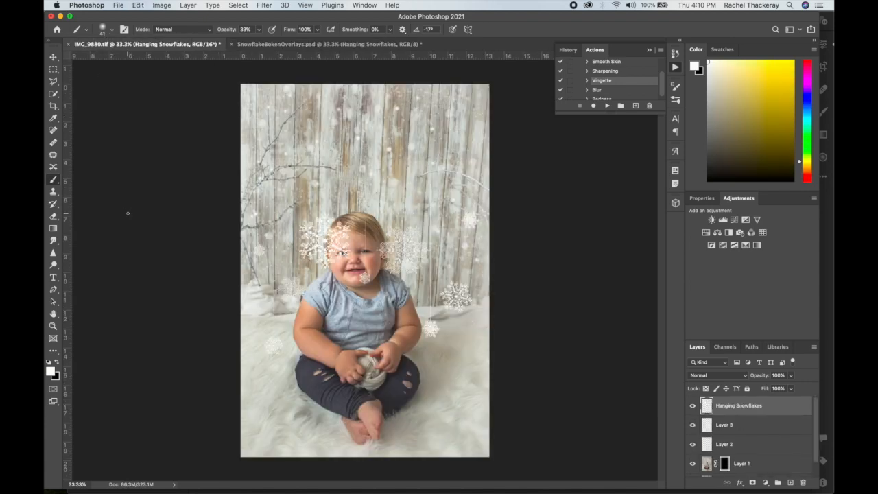
Step: Move the hanging snowflakes up onto the wooden wall above the baby's head and deselect the layer
click(53, 57)
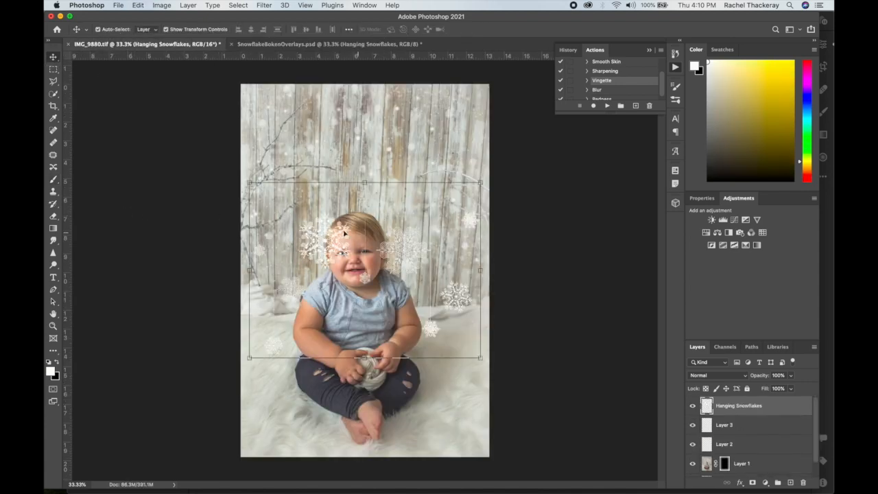
drag(328, 241, 324, 138)
click(581, 241)
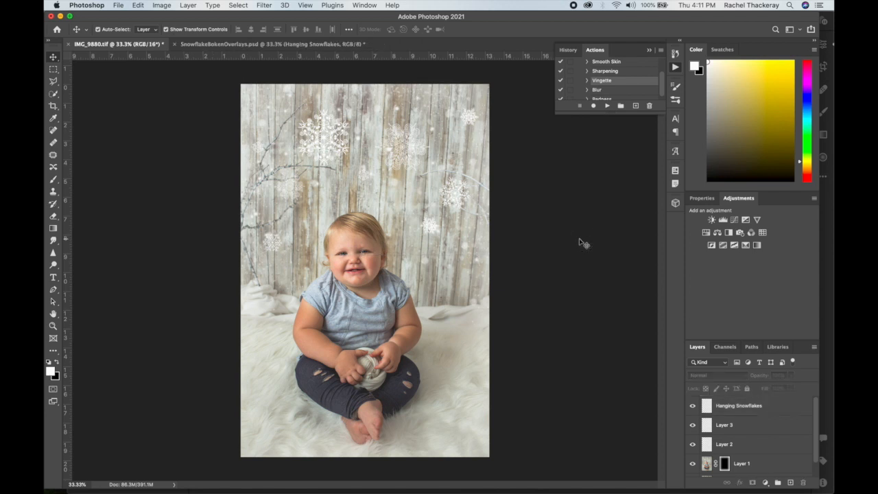
Step: Try a Field Blur of about 9 px on the Hanging Snowflakes layer and cancel it
click(755, 466)
scroll(754, 454, down, 1)
scroll(755, 450, up, 1)
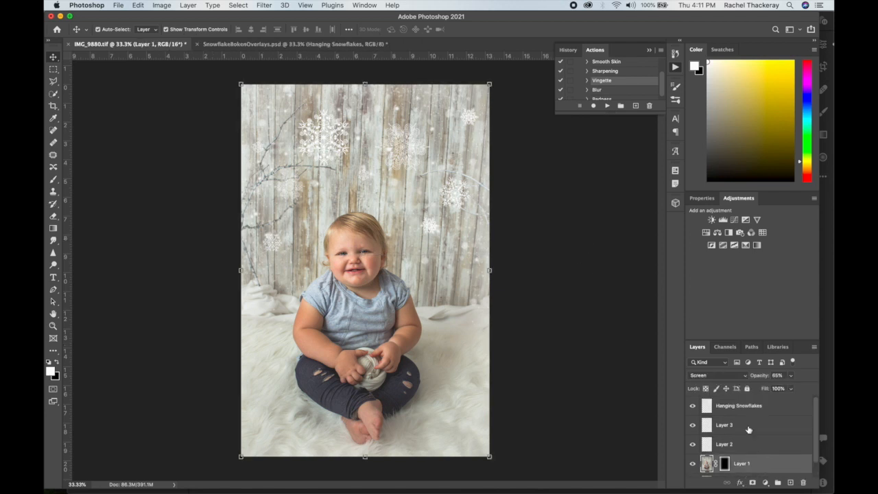
click(739, 408)
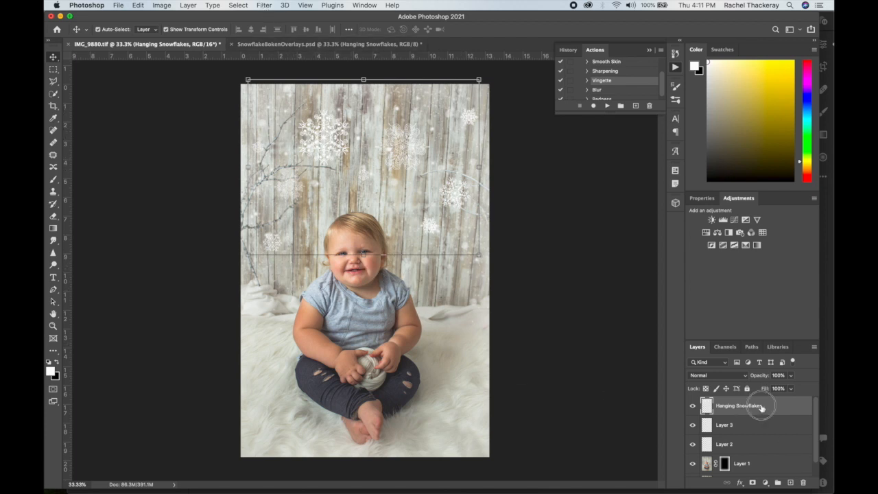
click(264, 5)
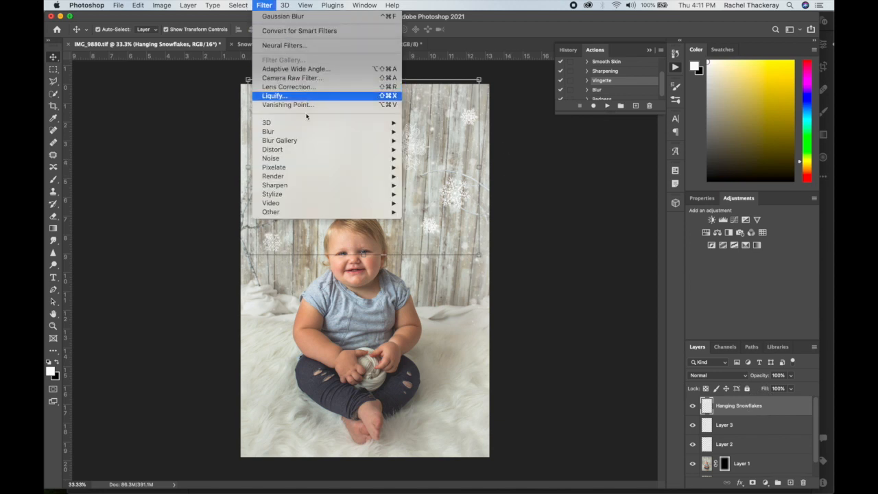
mouse_move(316, 132)
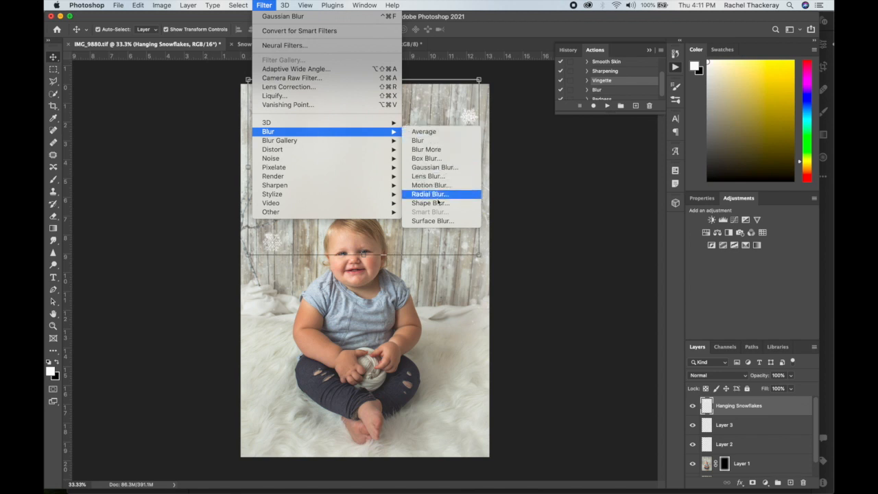
mouse_move(288, 141)
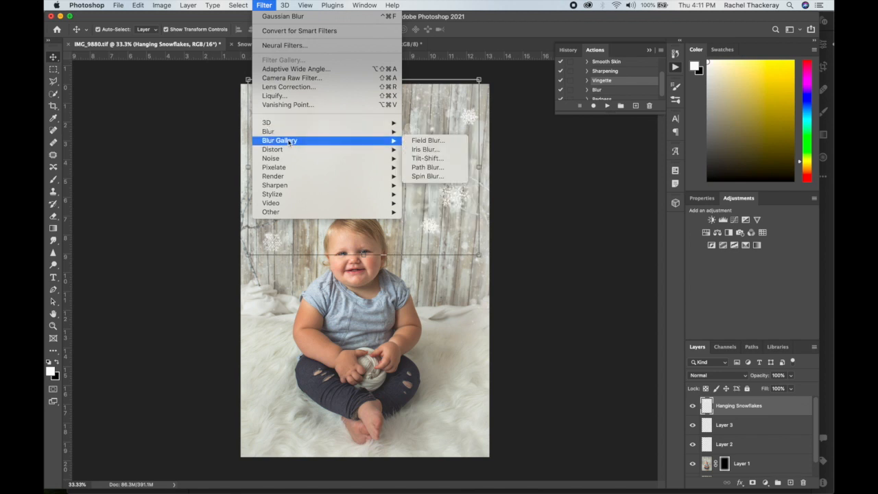
click(442, 142)
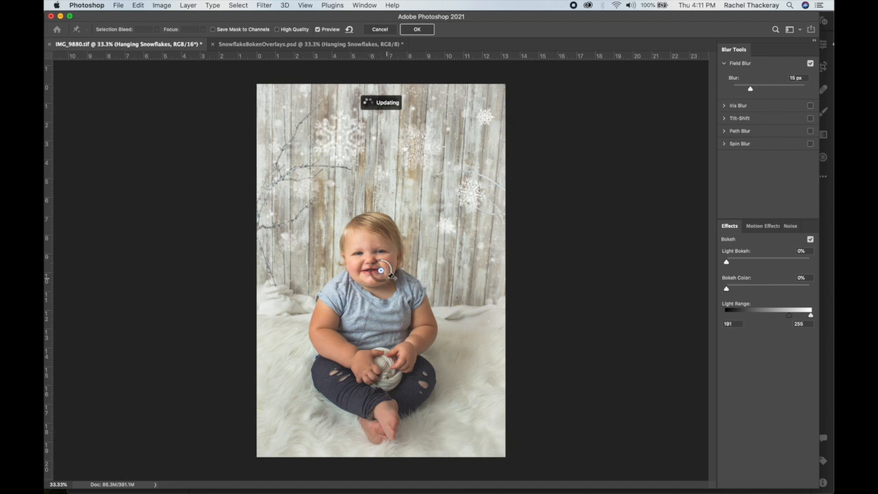
drag(392, 275, 392, 272)
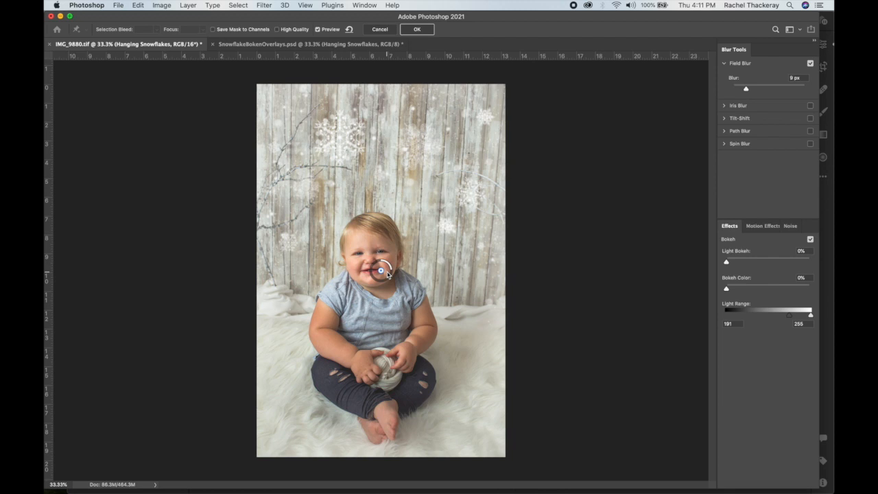
click(380, 30)
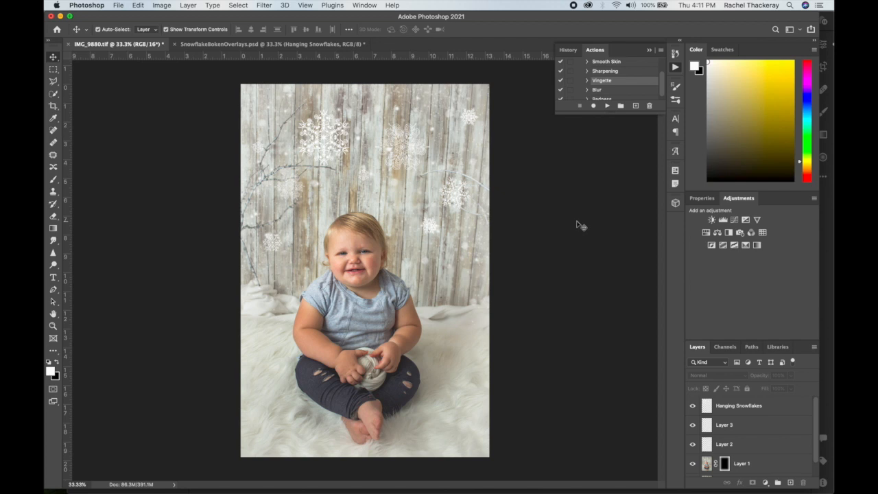
Step: Switch to Lightroom, close the open photo stack and review the finished snowflake portraits in the HolidayMicros album
click(61, 15)
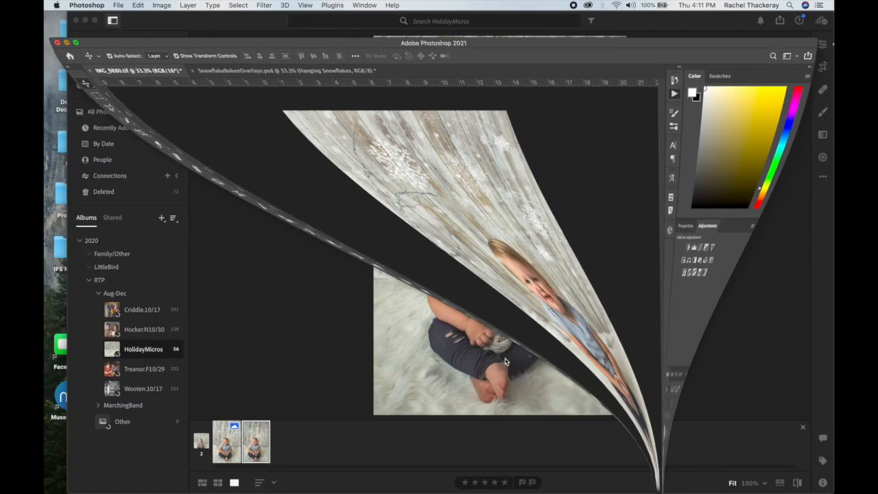
click(804, 428)
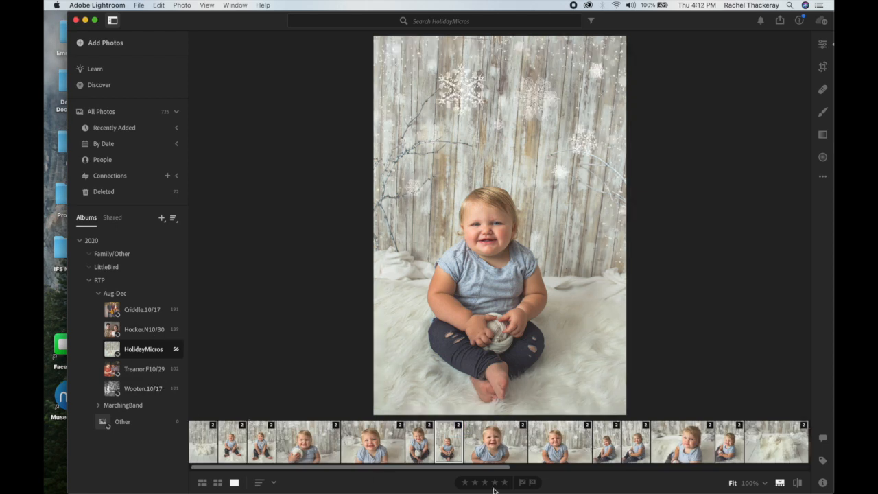
click(386, 445)
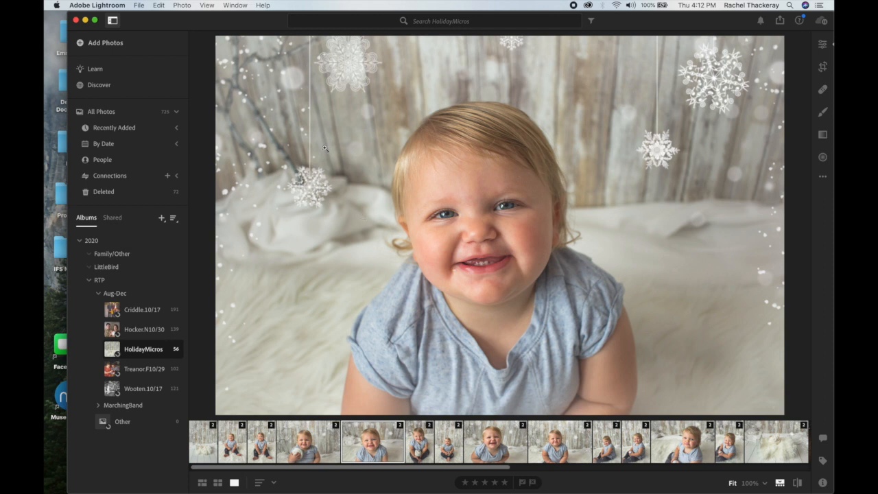
click(411, 444)
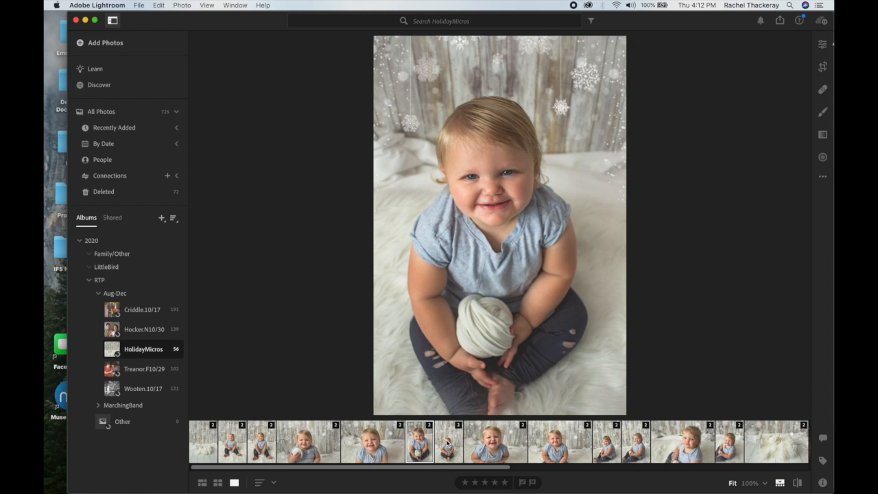
click(447, 444)
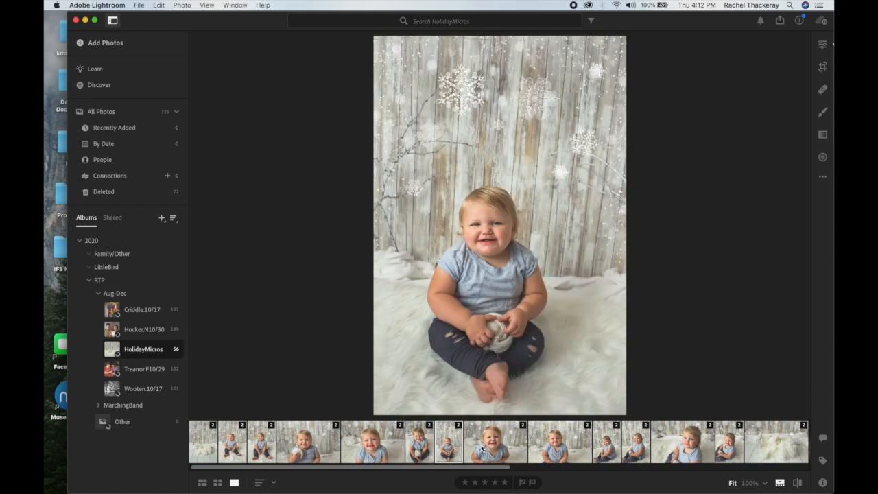
click(519, 448)
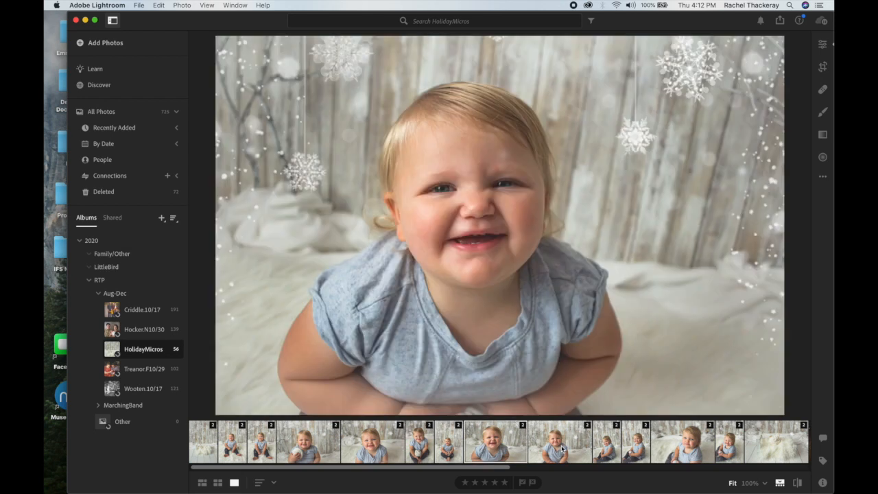
click(591, 445)
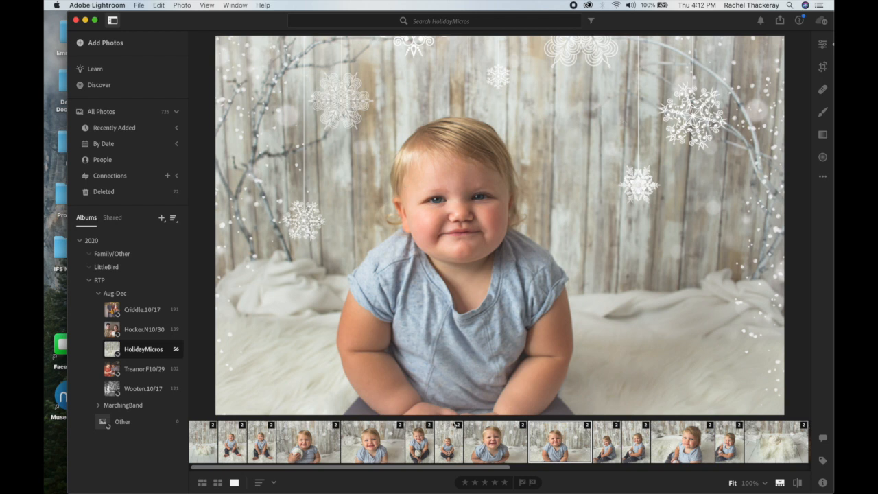
click(665, 444)
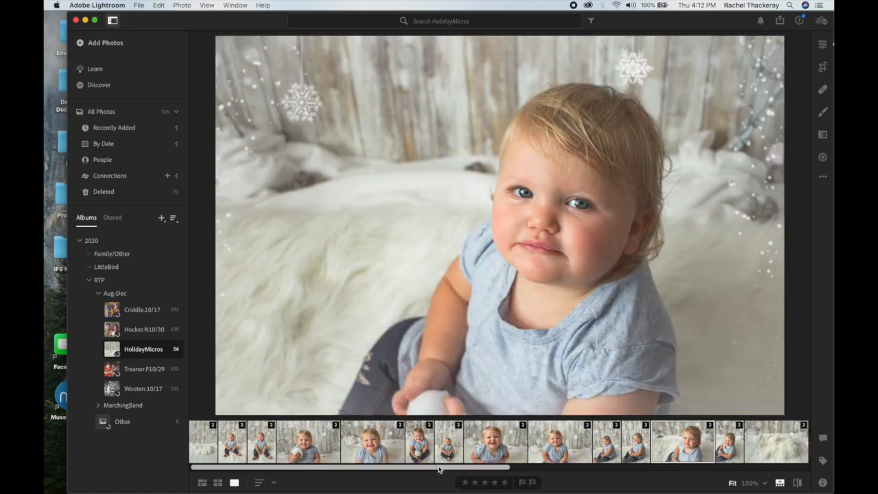
Step: Open the stack of the Santa hat basket photo and compare its version with light overlays to the plain one
drag(439, 470, 755, 457)
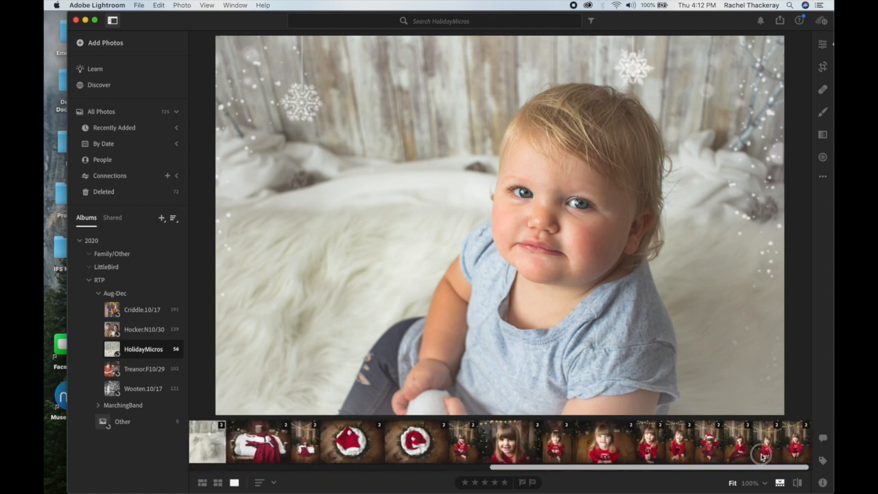
click(415, 442)
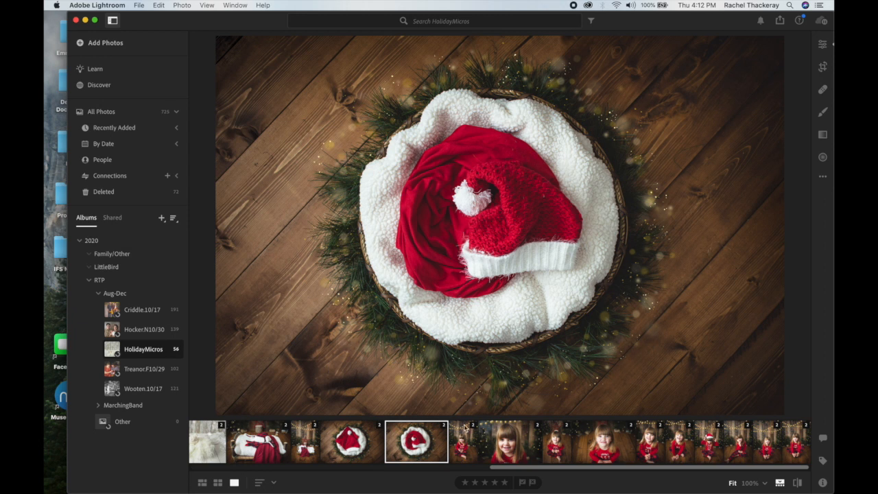
click(443, 427)
click(247, 439)
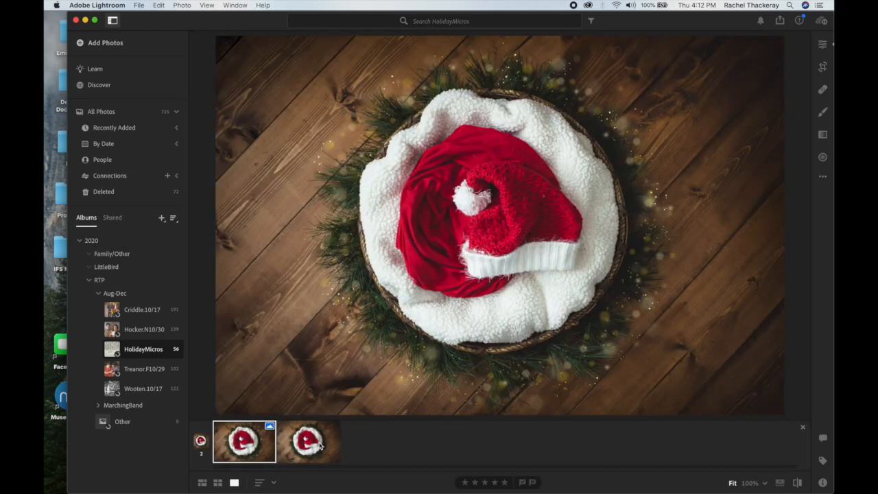
click(321, 446)
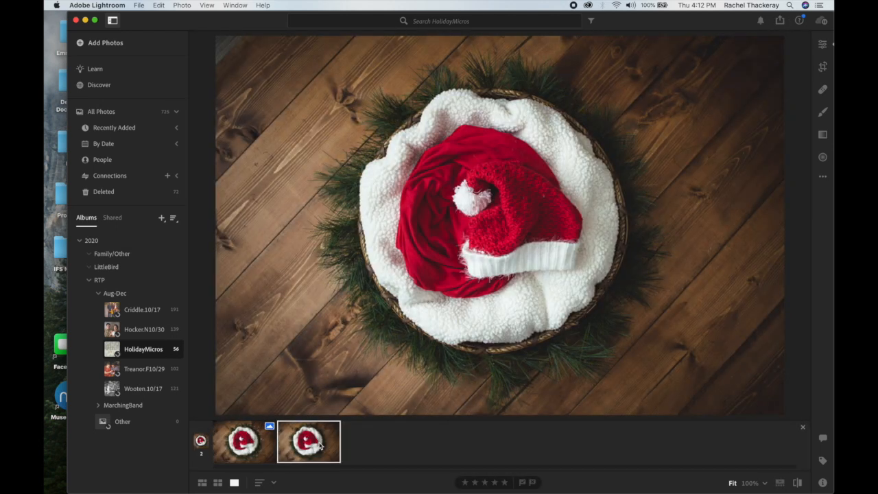
Step: Switch once more between the overlay and plain versions of the Santa hat basket photo and close its stack
click(229, 447)
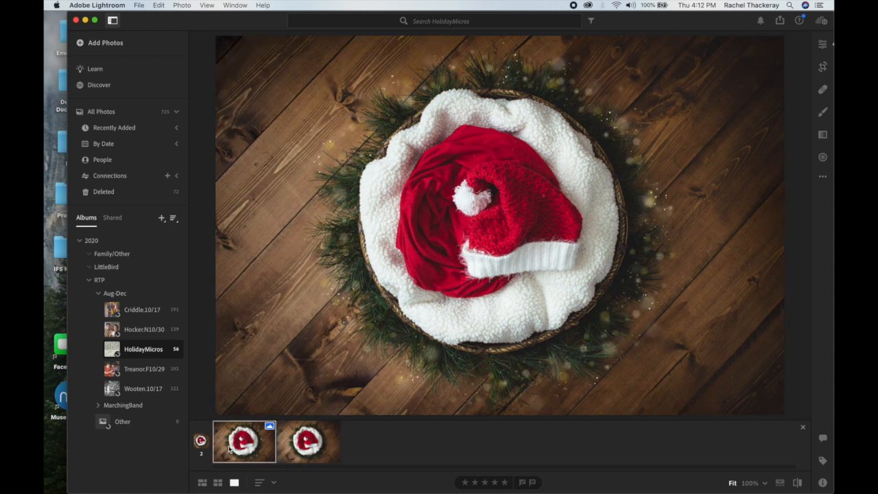
click(313, 451)
click(803, 427)
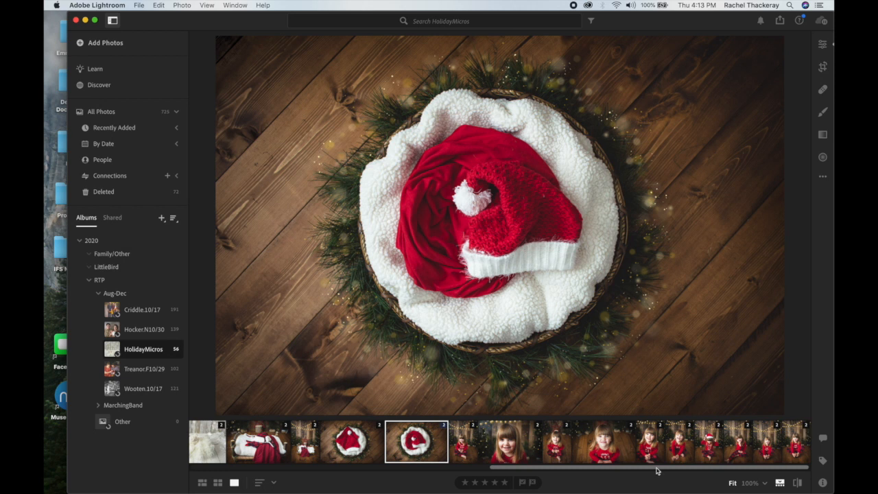
Step: Review the edited portraits of the girl in red Santa pajamas, comparing the close-ups with the full-length seated shots
click(520, 446)
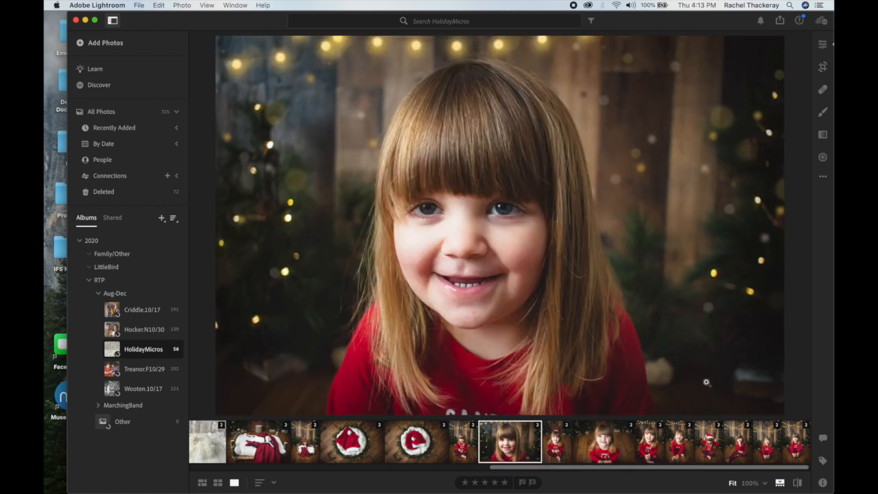
click(466, 444)
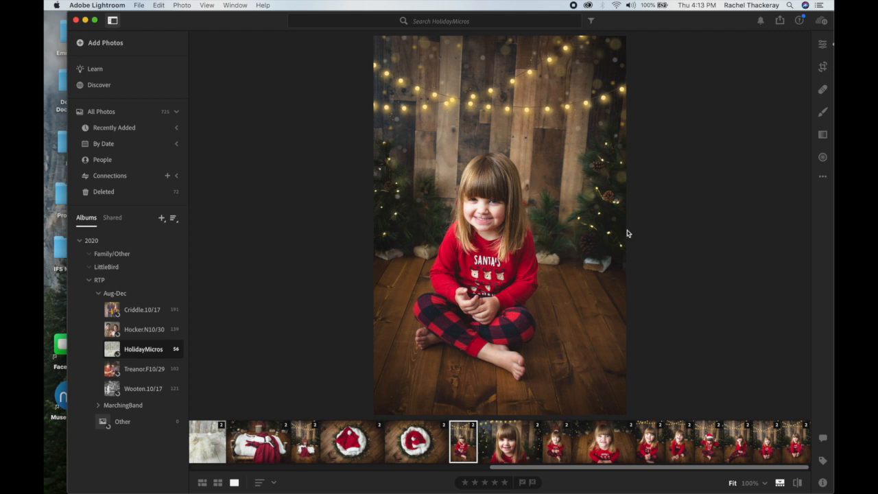
click(518, 449)
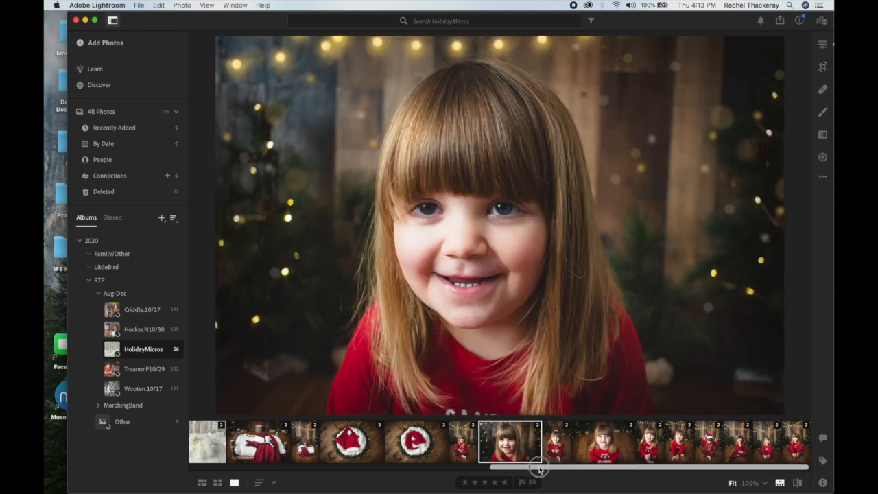
click(555, 448)
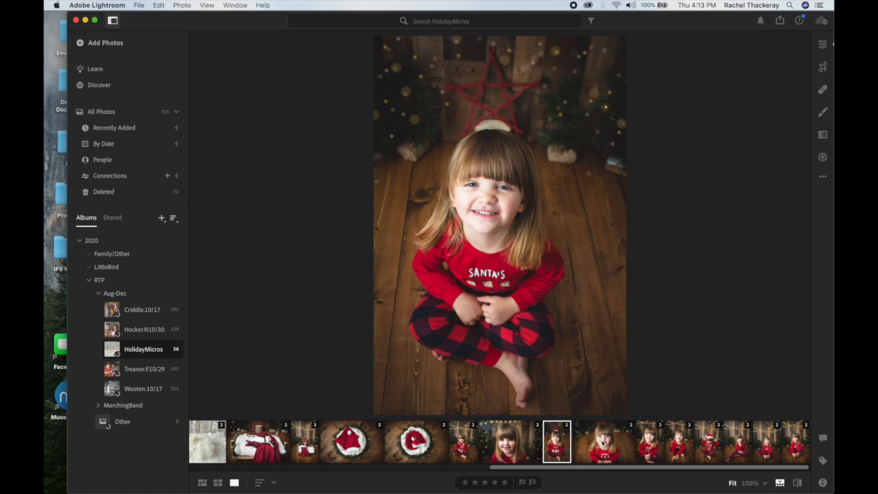
click(620, 460)
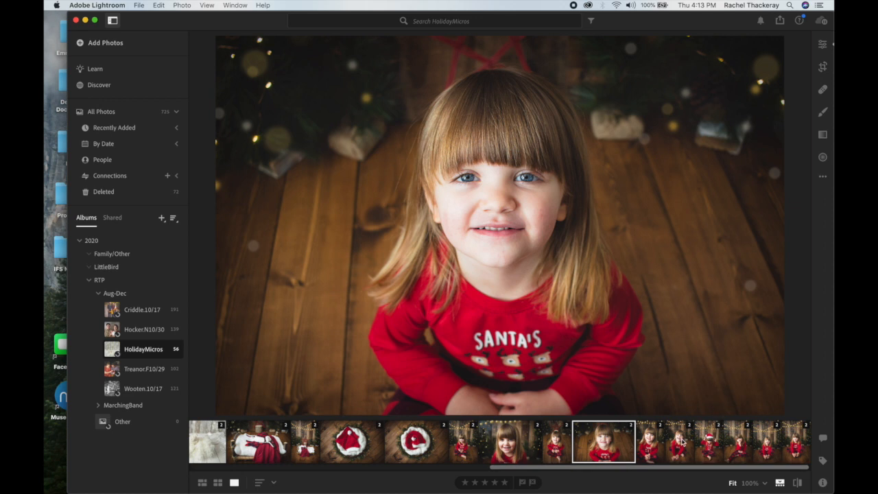
click(682, 442)
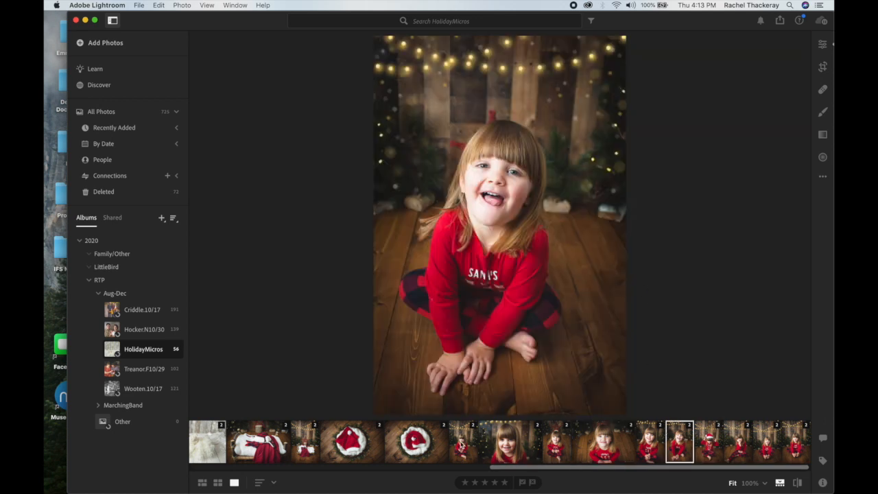
Step: Open the stack of the girl's first full-length seated portrait, compare its string-light overlay version with the plain one, and close the stack
click(464, 442)
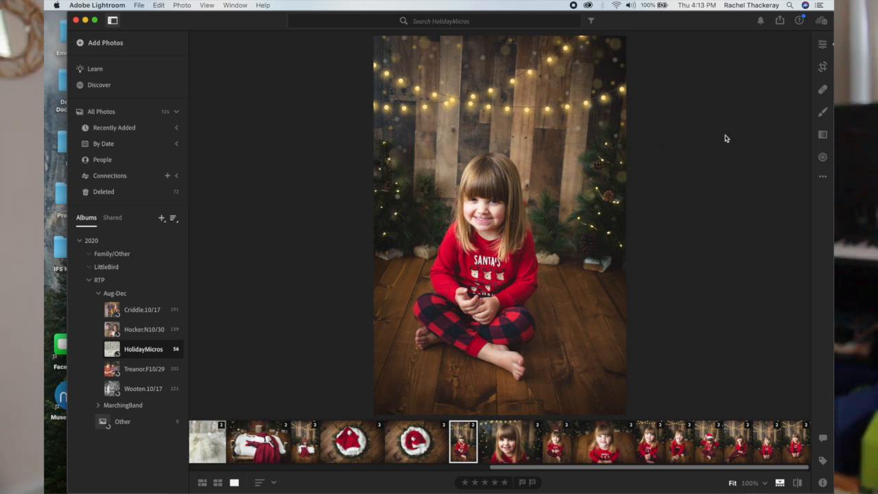
click(474, 427)
click(226, 444)
click(252, 446)
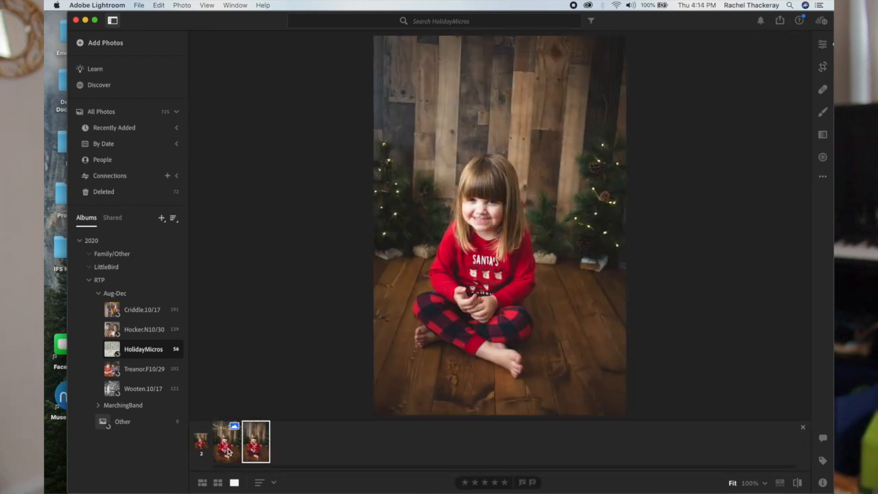
click(228, 450)
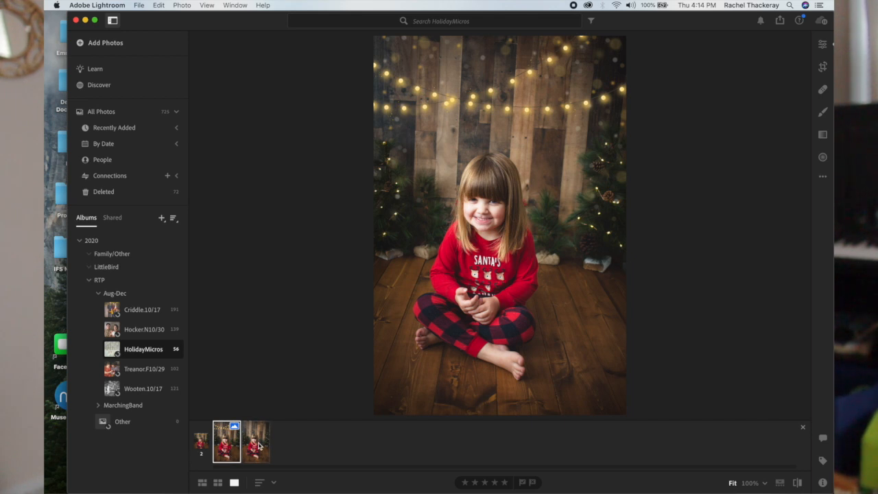
click(259, 446)
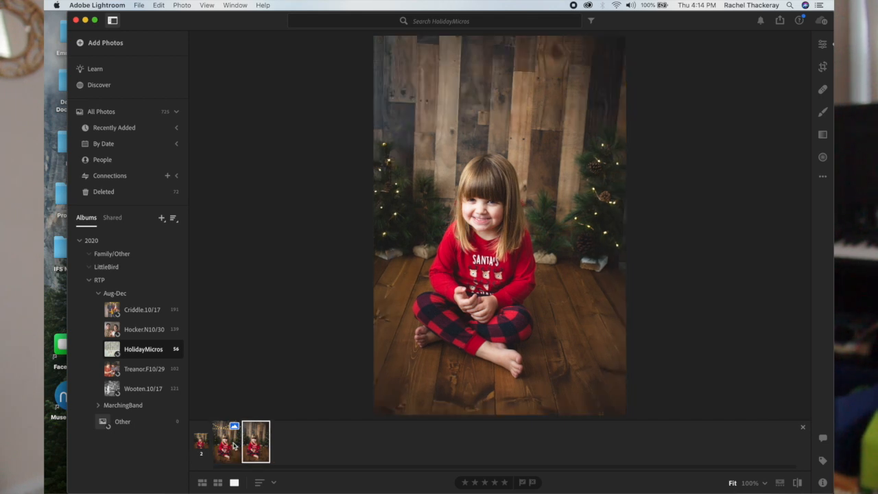
click(236, 447)
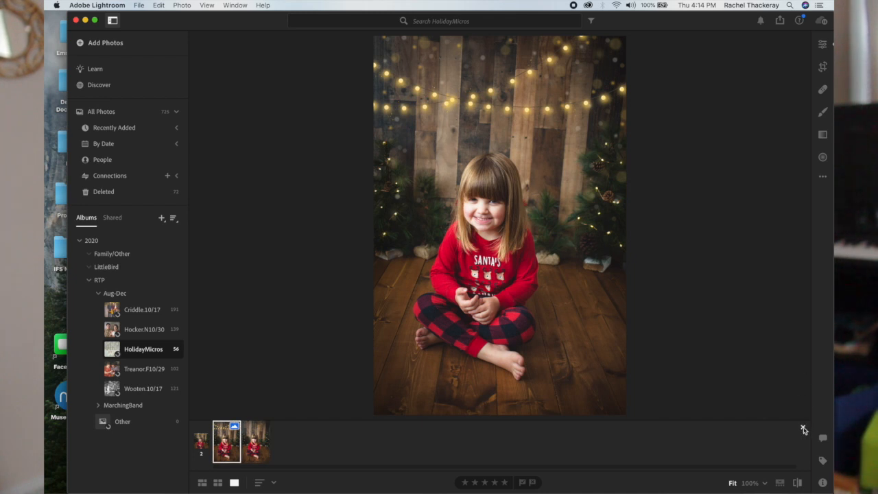
click(803, 428)
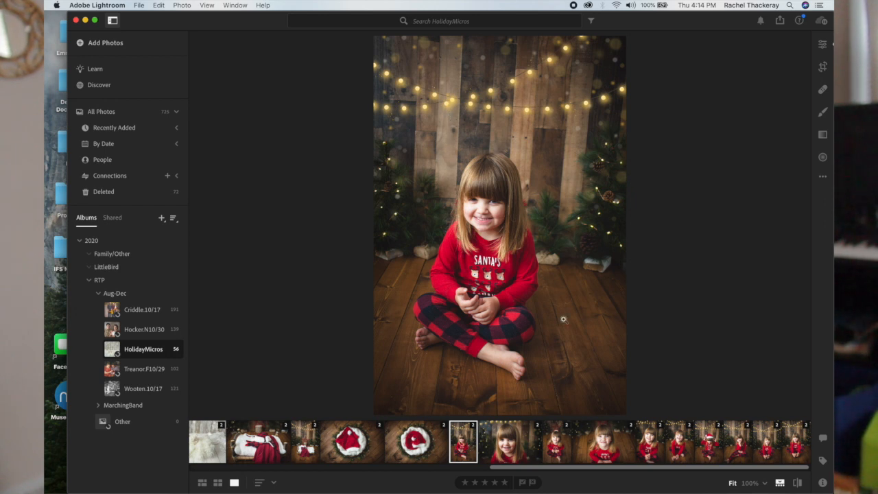
Step: Look through the girl's other string-light portraits, including the Santa hat pose, and go back to her first photos
click(676, 446)
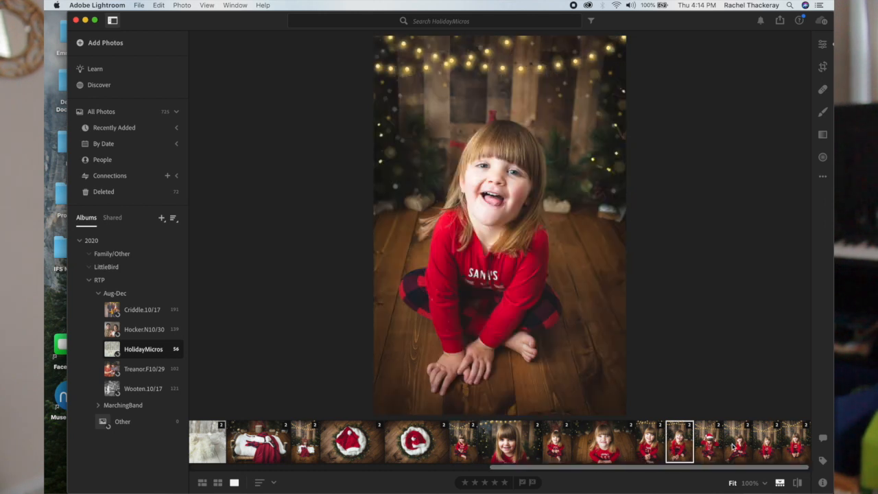
click(755, 445)
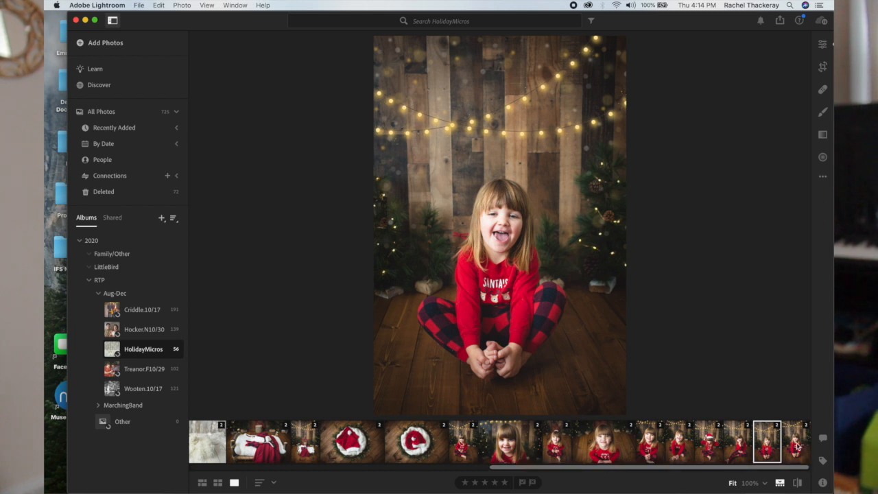
click(798, 447)
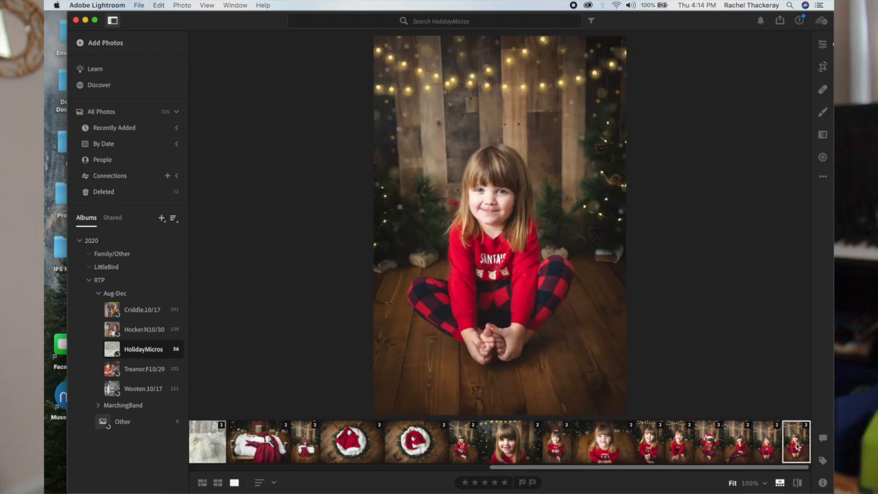
click(741, 444)
click(703, 442)
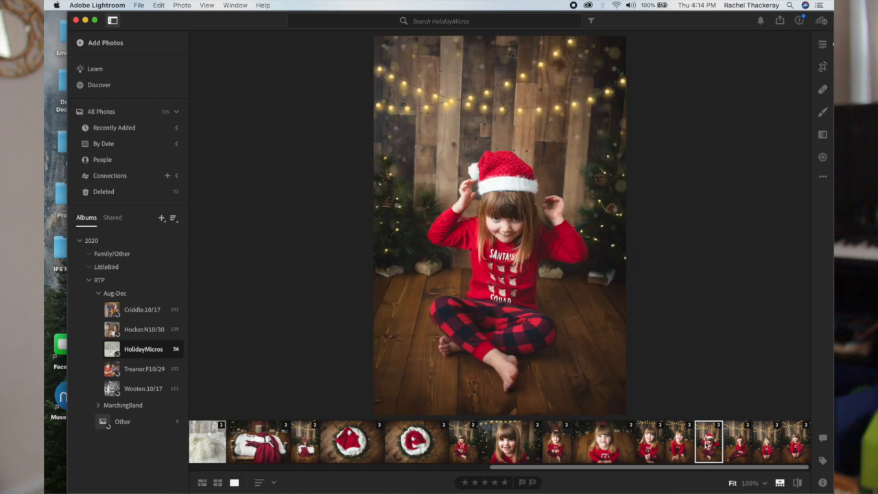
click(620, 443)
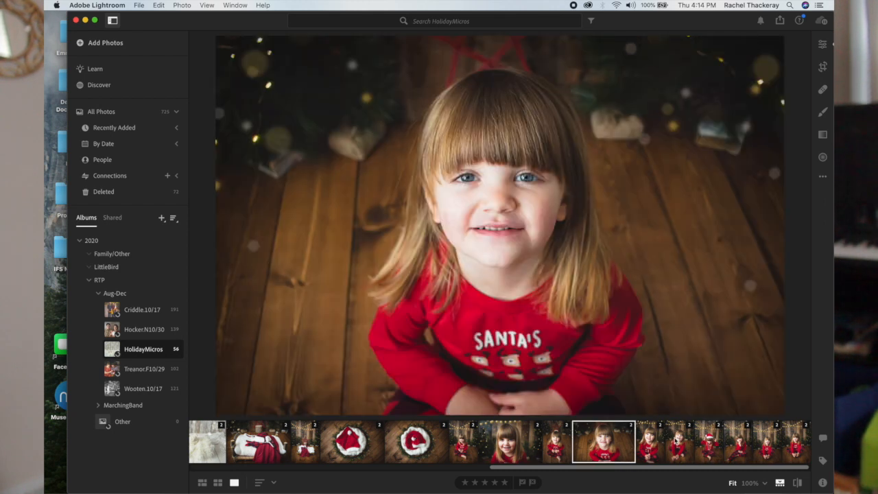
click(514, 450)
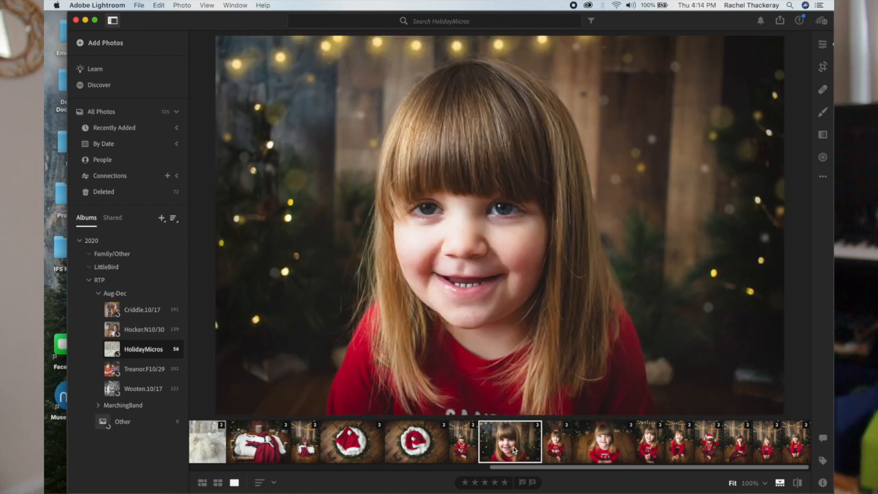
click(466, 444)
Step: View the two log bed photos with overlays and bring the snowy baby portraits at the album's start into view
click(304, 447)
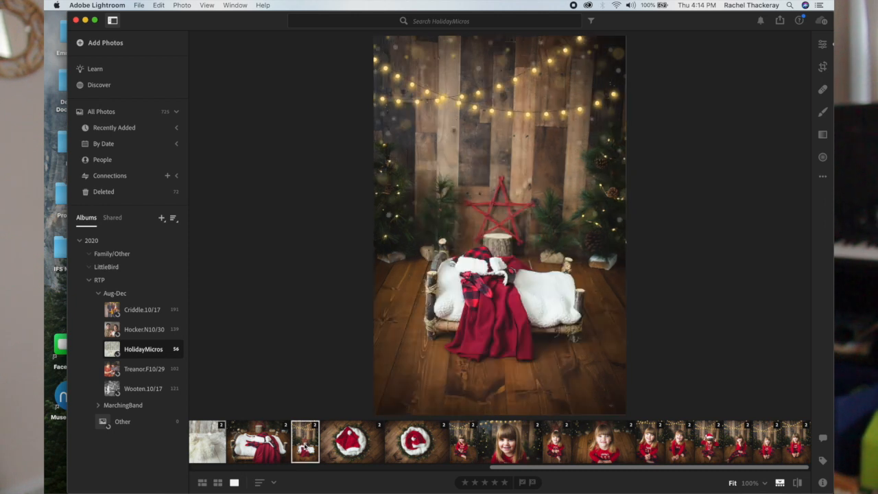
click(250, 445)
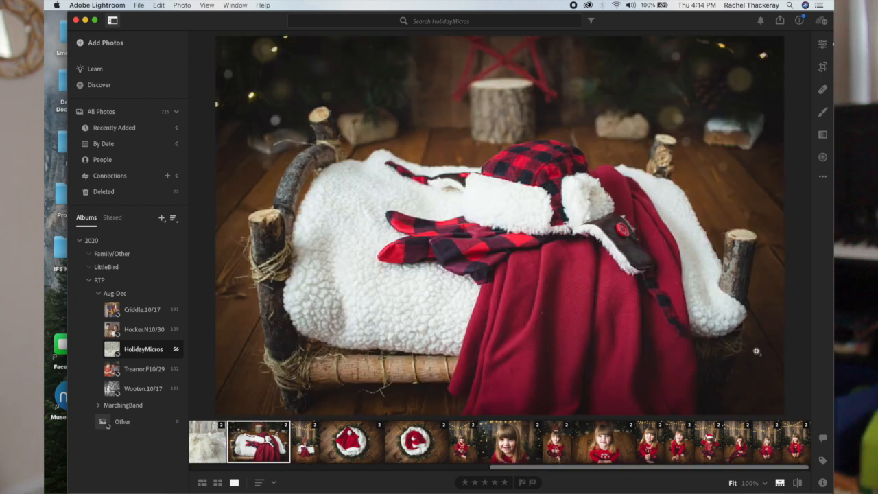
drag(560, 467, 45, 458)
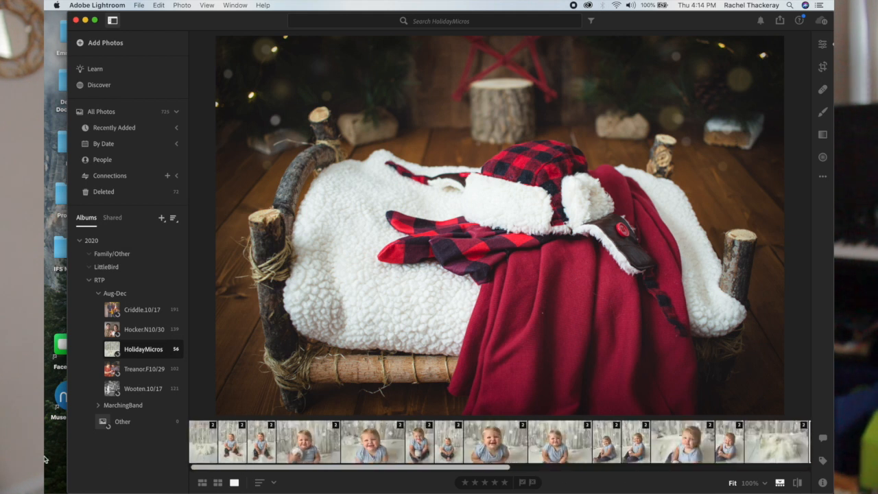